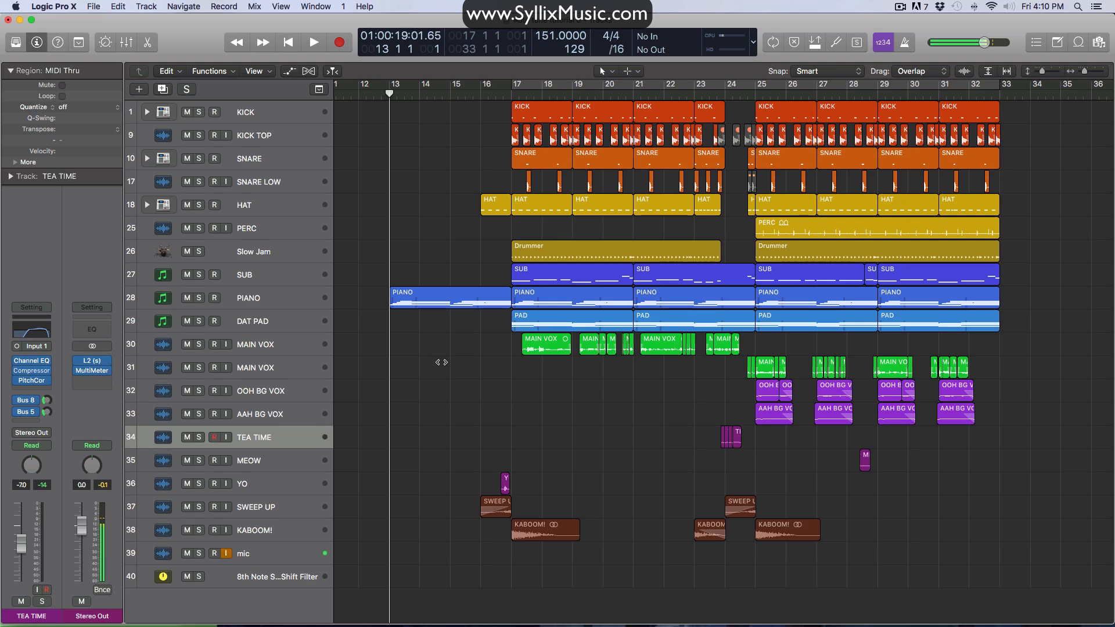
Play the full song from bar 13 to the end of the arrangement and stop playback
{"action": "key", "text": "space"}
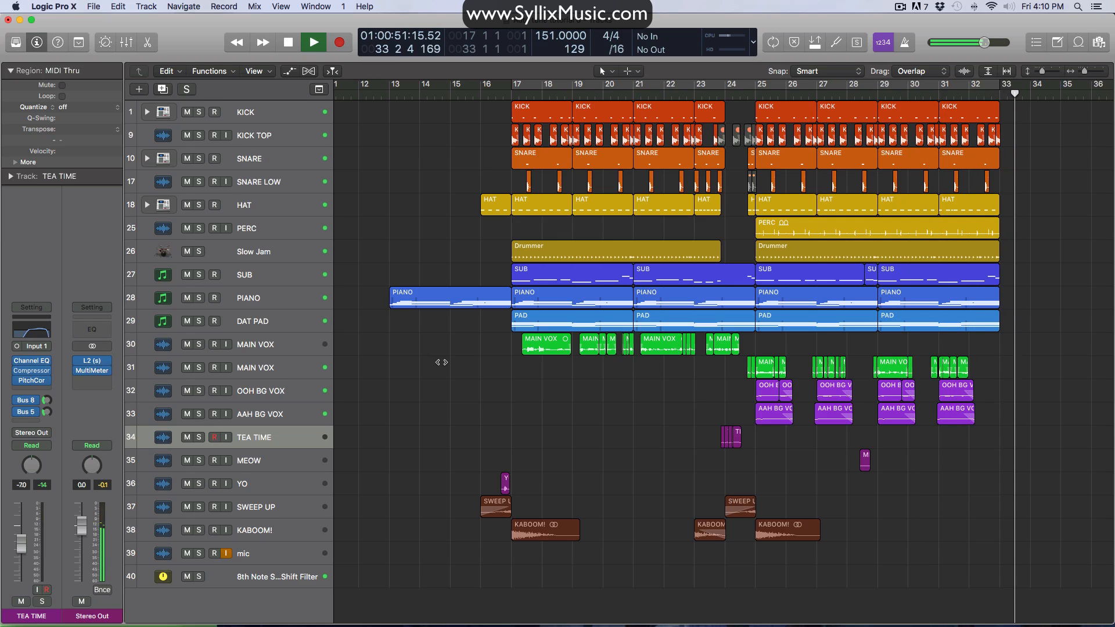
{"action": "key", "text": "space"}
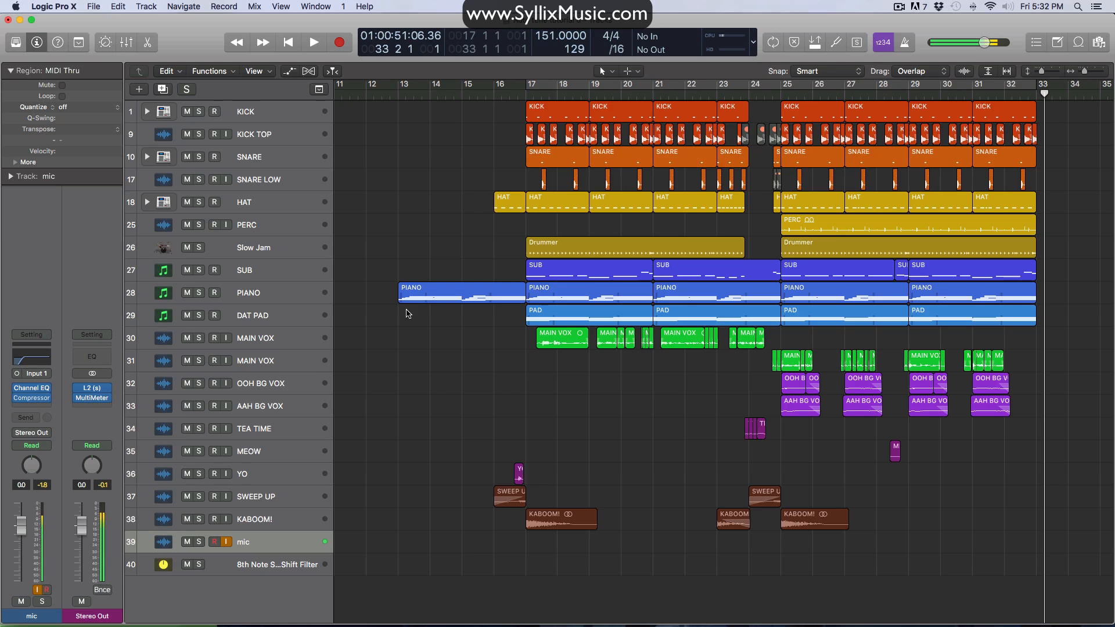
Solo the mic track and MAIN VOX track 30, and place the playhead just after bar 18
{"action": "left_click", "coordinate": [198, 541]}
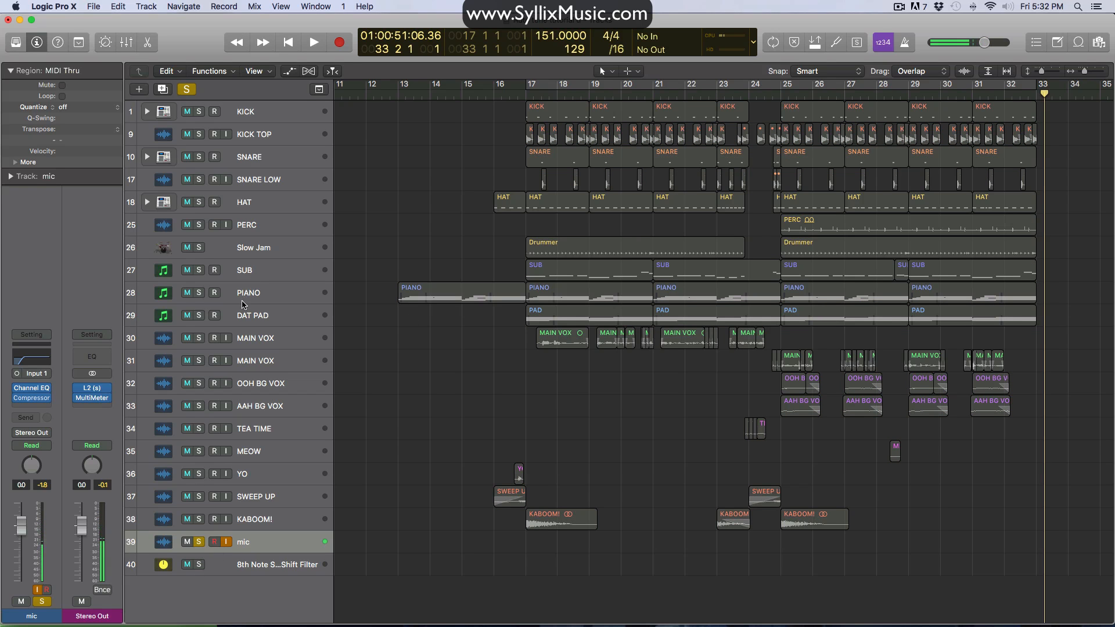
{"action": "left_click", "coordinate": [199, 338]}
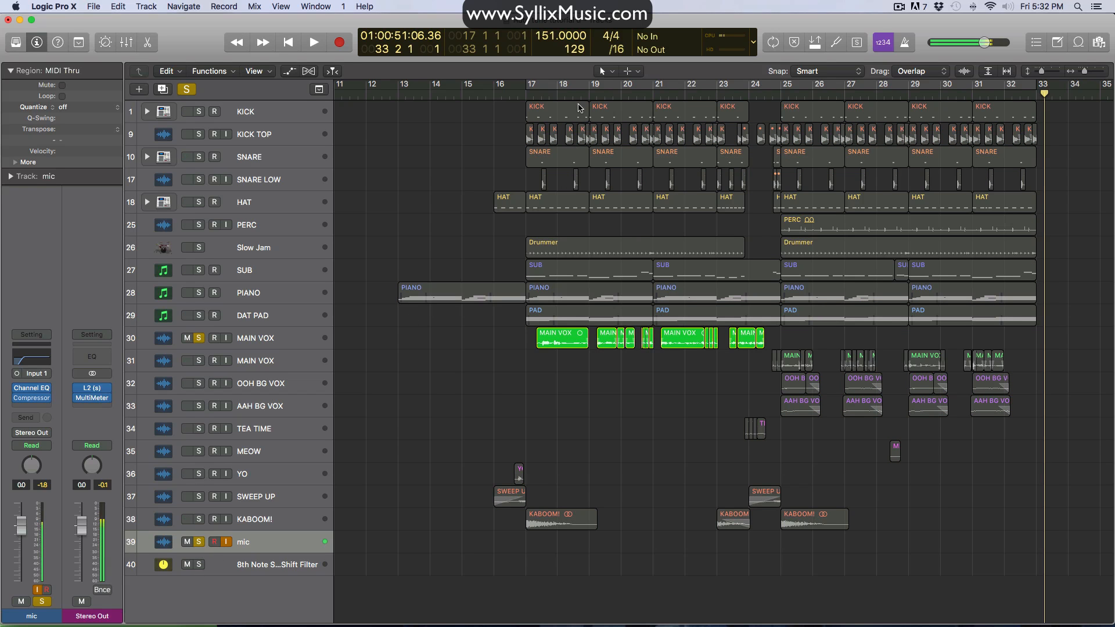
{"action": "left_click", "coordinate": [561, 94]}
{"action": "scroll", "coordinate": [467, 308], "scroll_direction": "up", "scroll_amount": 5}
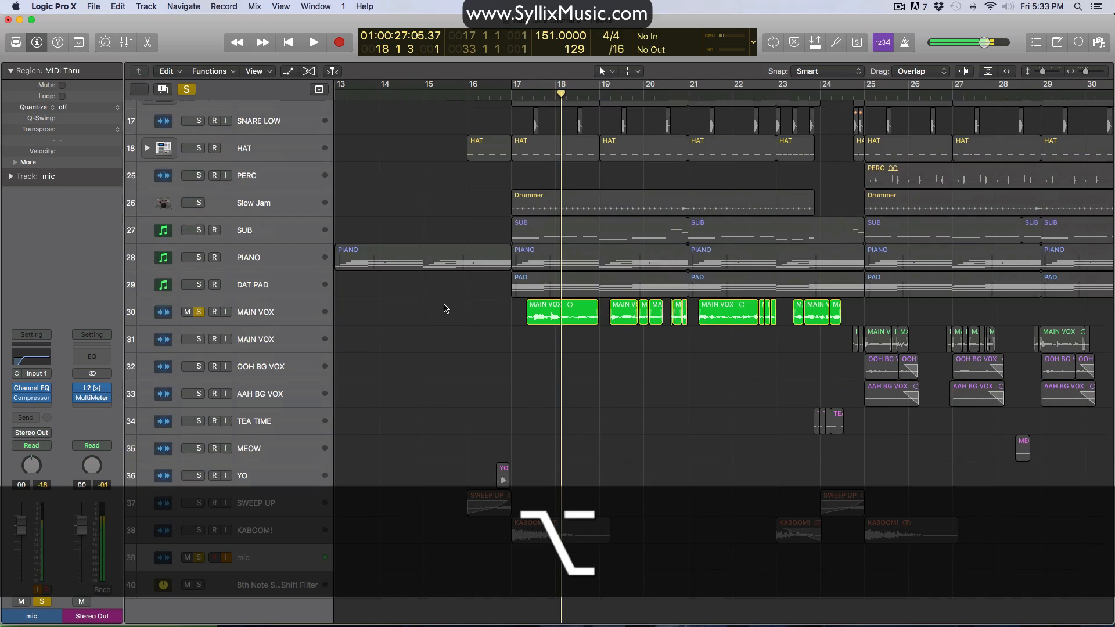
{"action": "scroll", "coordinate": [446, 307], "scroll_direction": "up", "scroll_amount": 5}
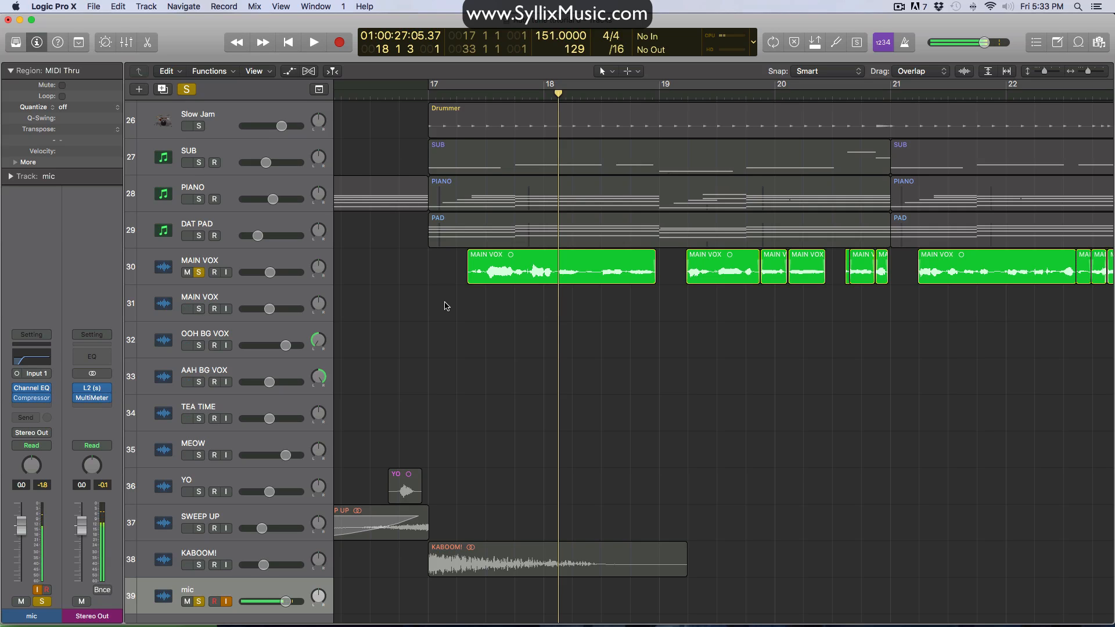
Select MAIN VOX track 30, show its Flex controls and view the available Flex modes
{"action": "left_click", "coordinate": [287, 256]}
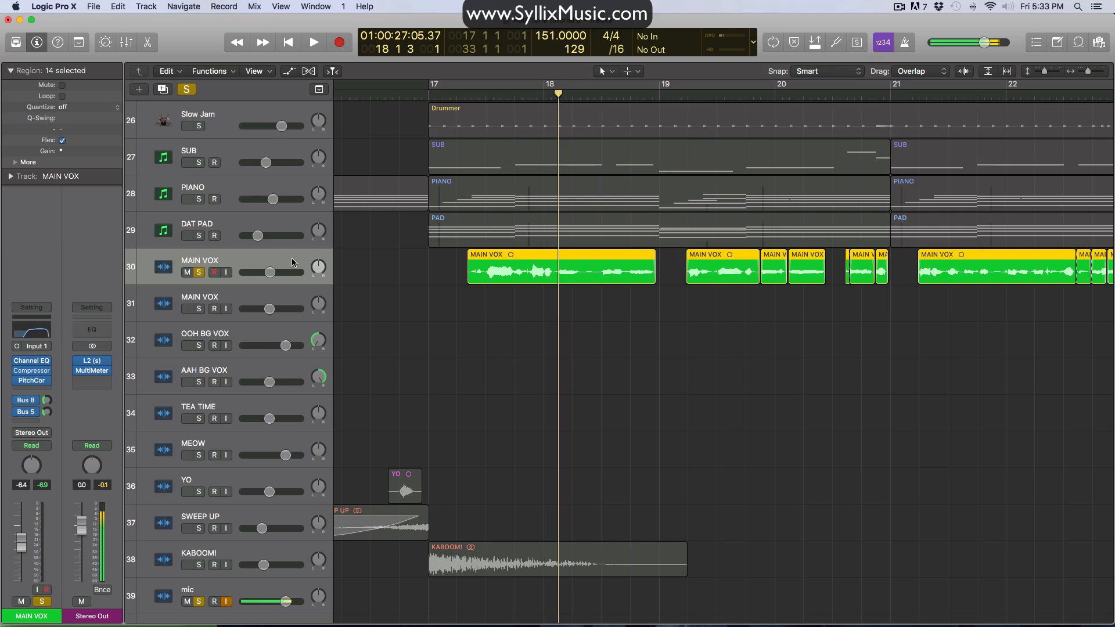
{"action": "key", "text": "super+f"}
{"action": "left_click", "coordinate": [284, 286]}
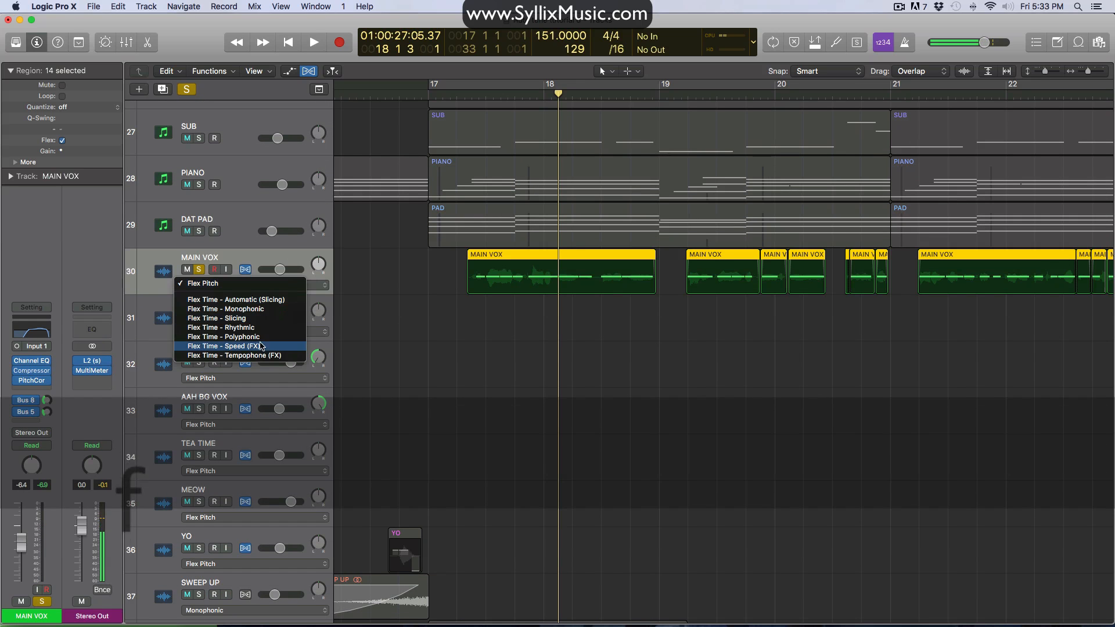
{"action": "left_click", "coordinate": [497, 298]}
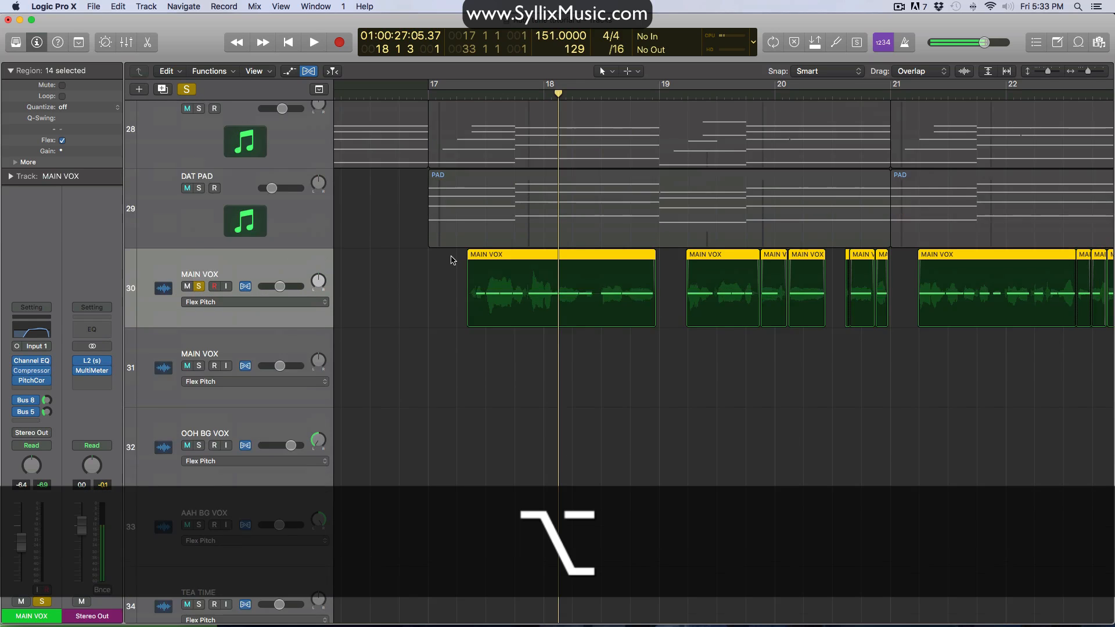
Examine the Flex Pitch notes and their vibrato handles in the first MAIN VOX region, and hide the Flex view
{"action": "scroll", "coordinate": [404, 359], "scroll_direction": "up", "scroll_amount": 5, "text": "alt"}
{"action": "scroll", "coordinate": [405, 359], "scroll_direction": "up", "scroll_amount": 8, "text": "alt"}
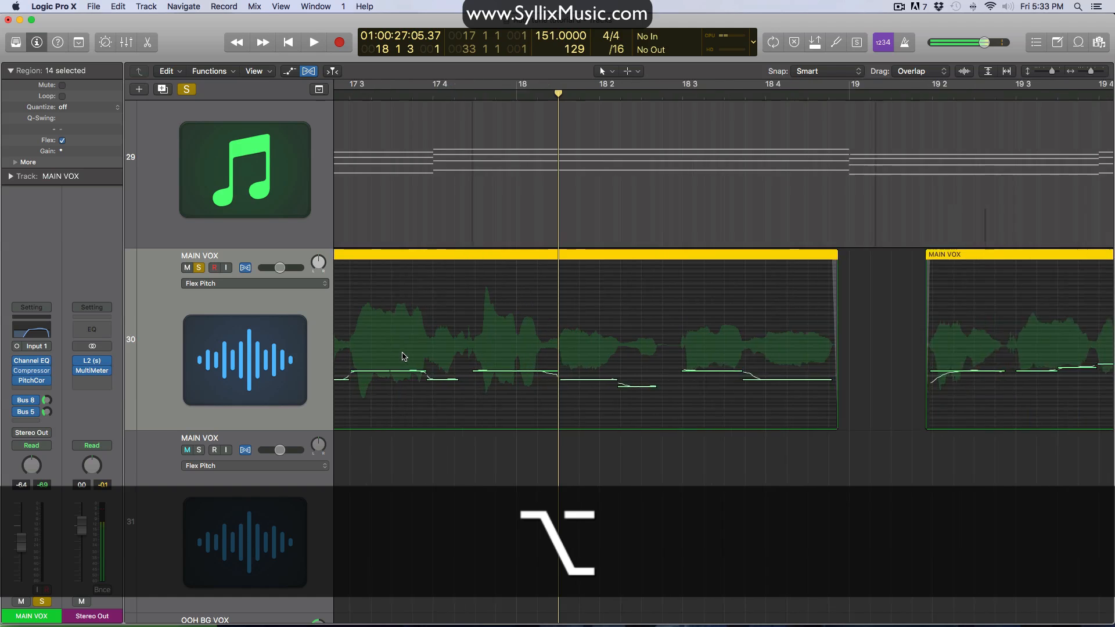
{"action": "scroll", "coordinate": [529, 396], "scroll_direction": "left", "scroll_amount": 3}
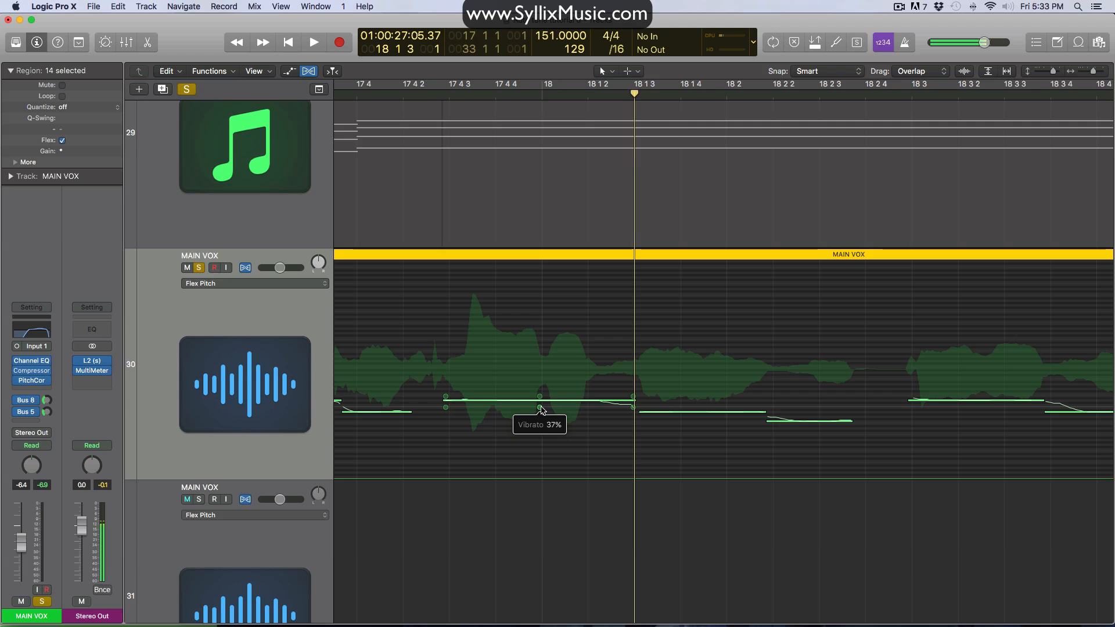
{"action": "scroll", "coordinate": [1008, 411], "scroll_direction": "down", "scroll_amount": 5}
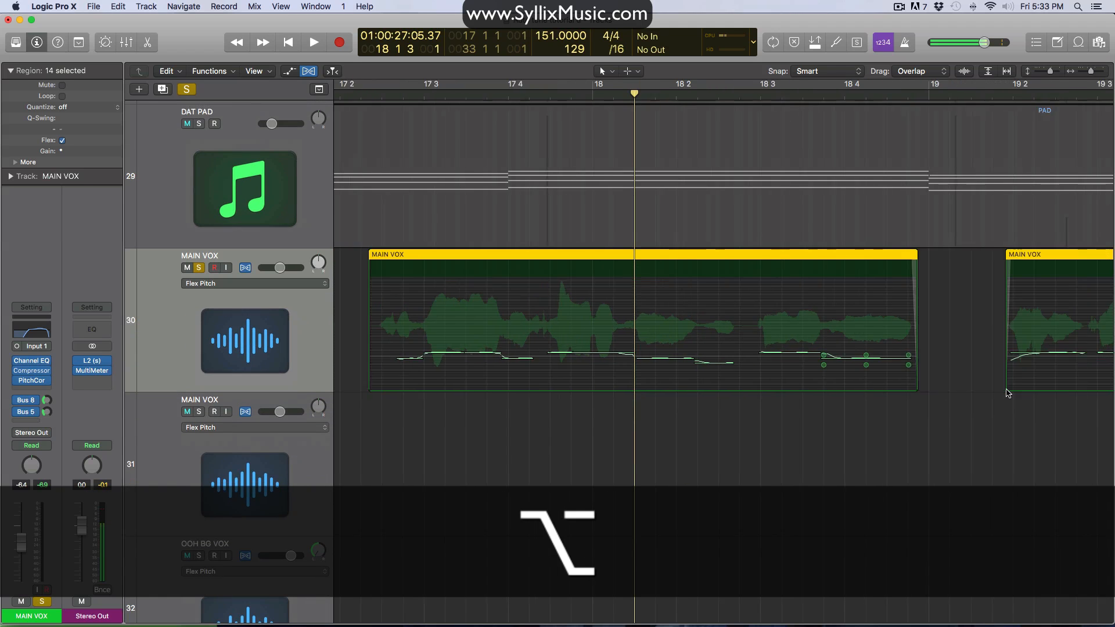
{"action": "scroll", "coordinate": [1006, 393], "scroll_direction": "down", "scroll_amount": 8}
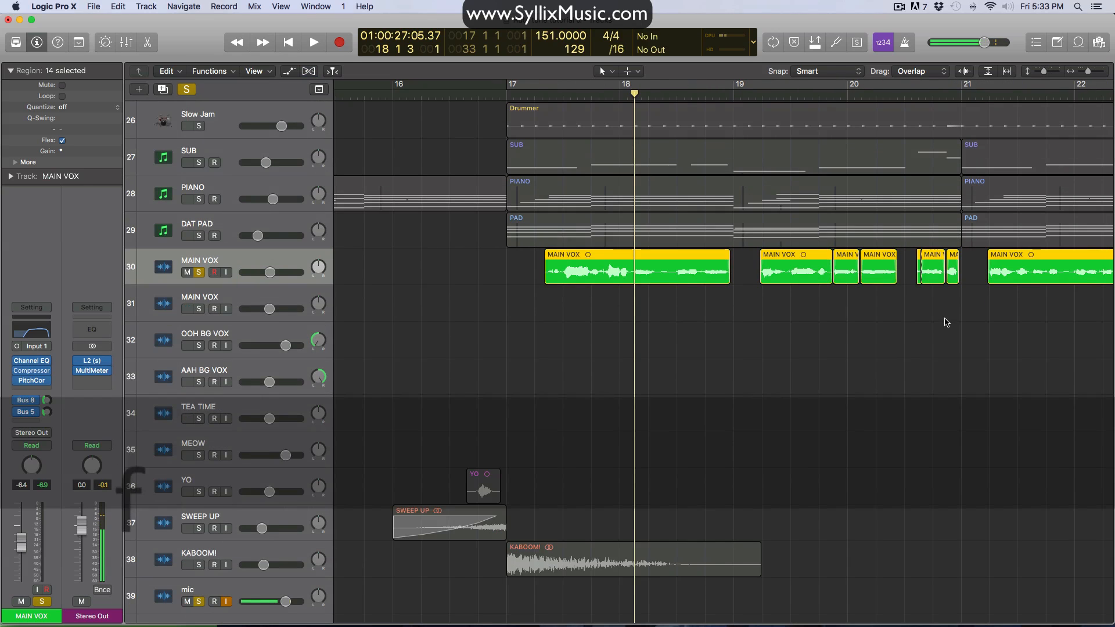
{"action": "scroll", "coordinate": [445, 323], "scroll_direction": "right", "scroll_amount": 5}
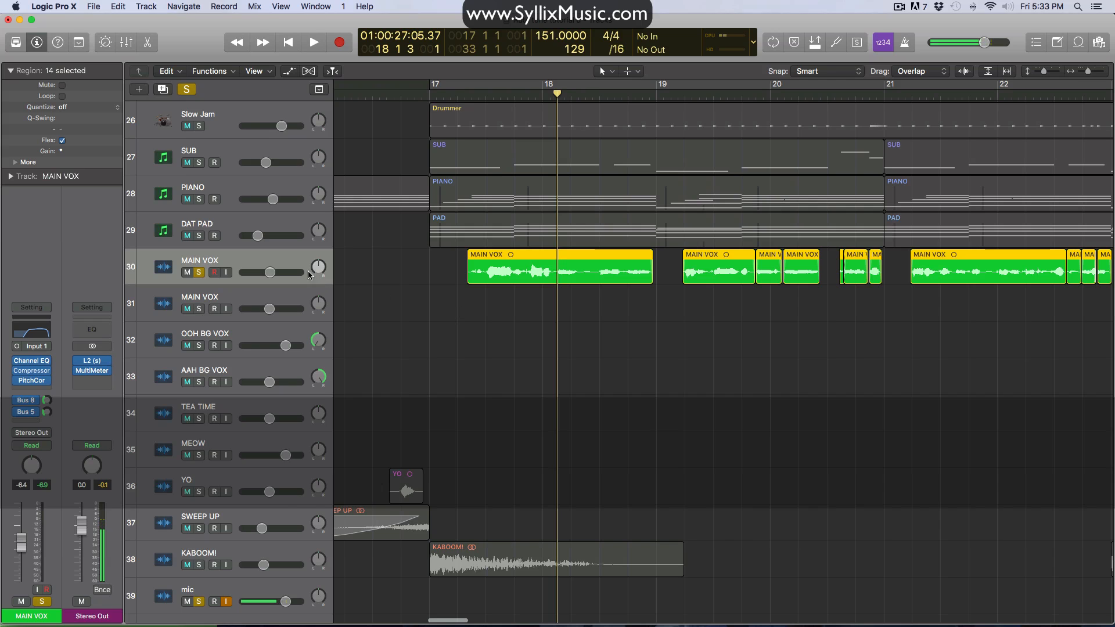
Open the MAIN VOX regions in the Audio Track Editor with Flex Pitch notes shown
{"action": "key", "text": "w"}
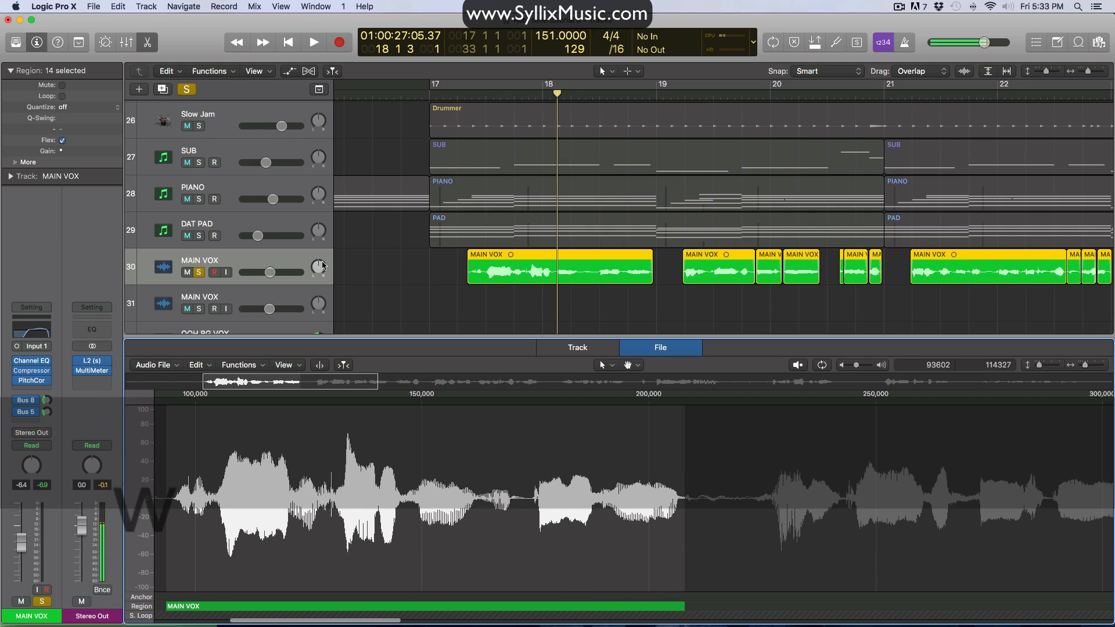
{"action": "left_click", "coordinate": [601, 347]}
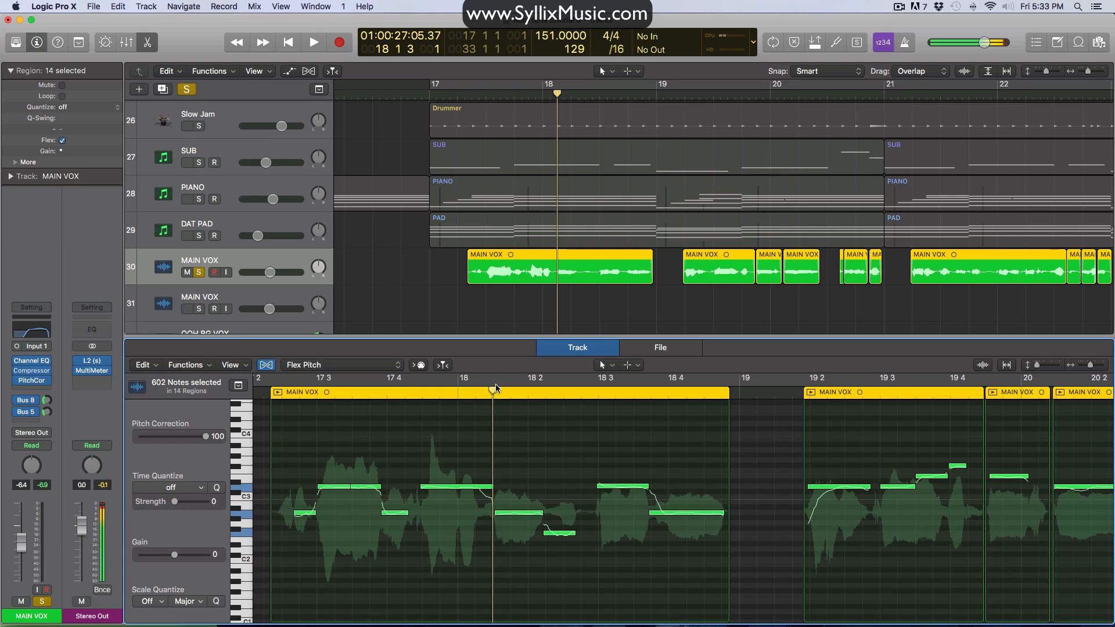
{"action": "scroll", "coordinate": [652, 468], "scroll_direction": "down", "scroll_amount": 5}
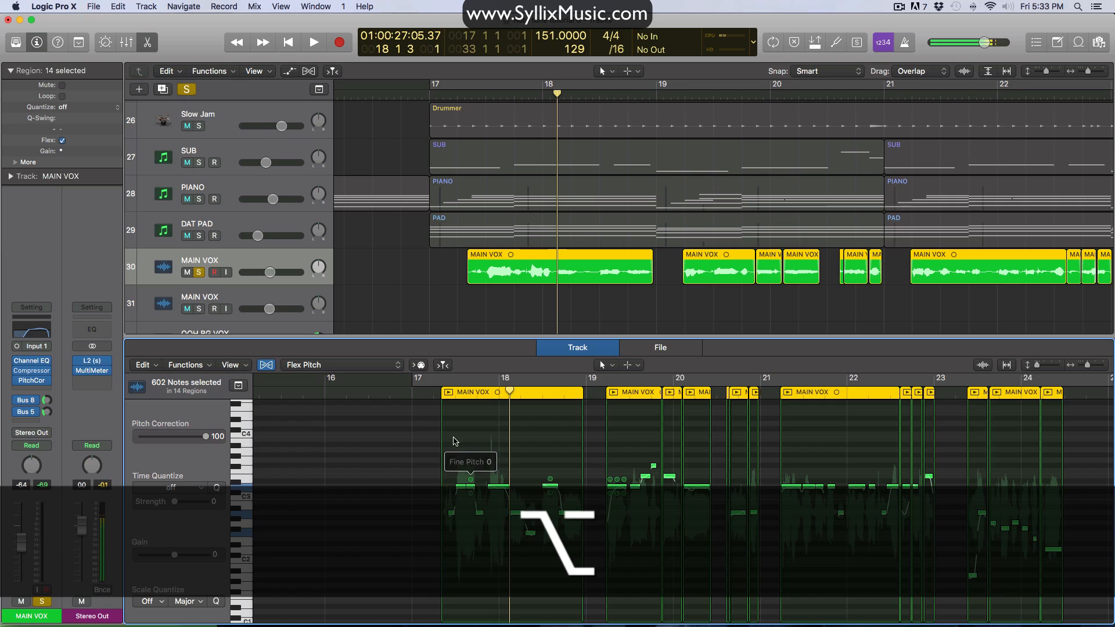
Select the MAIN VOX Flex Pitch notes, set their Pitch Correction to 100, and close the audio editor
{"action": "left_click_drag", "start_coordinate": [448, 437], "coordinate": [578, 559]}
{"action": "scroll", "coordinate": [560, 493], "scroll_direction": "right", "scroll_amount": 2}
{"action": "key", "text": "super+a"}
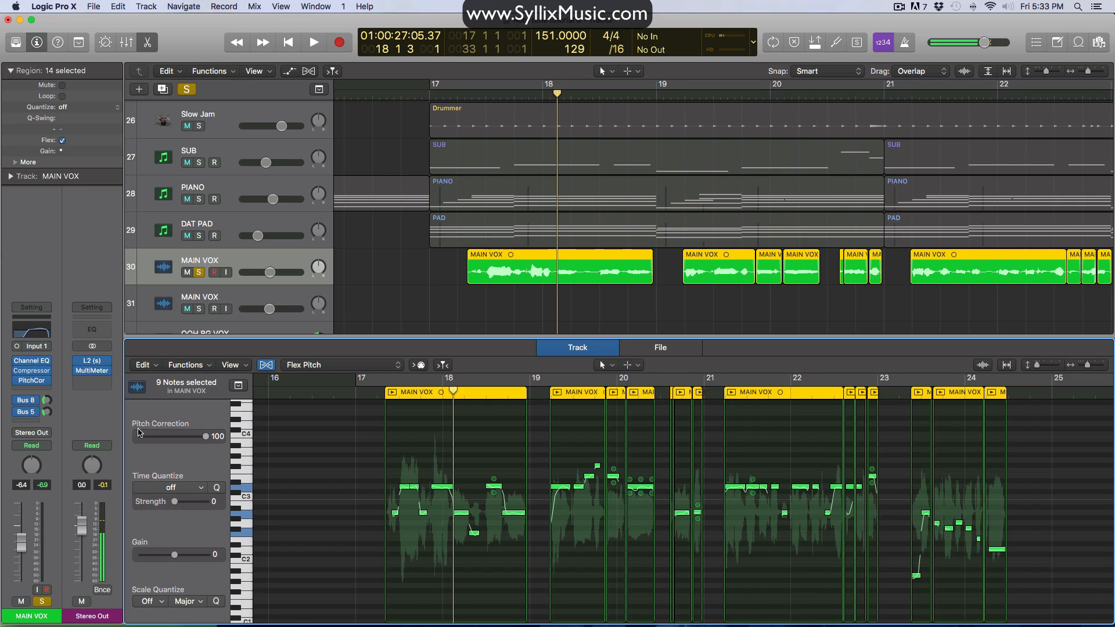
{"action": "mouse_move", "coordinate": [204, 439]}
{"action": "left_mouse_down"}
{"action": "mouse_move", "coordinate": [141, 439]}
{"action": "mouse_move", "coordinate": [213, 440]}
{"action": "left_mouse_up"}
{"action": "key", "text": "w"}
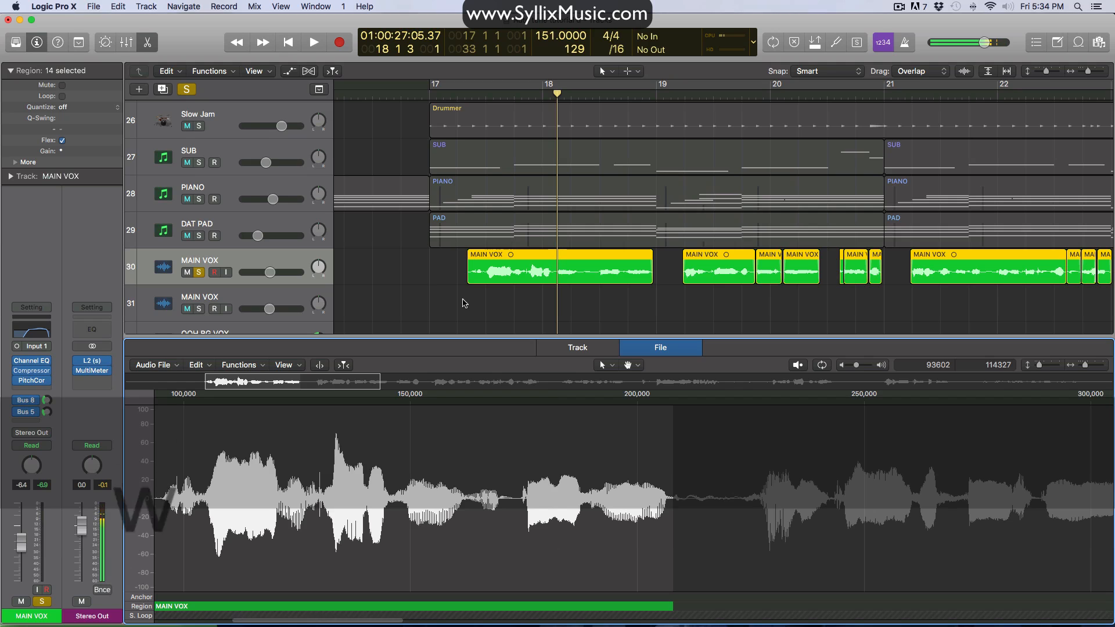
{"action": "left_click", "coordinate": [460, 303]}
{"action": "key", "text": "w"}
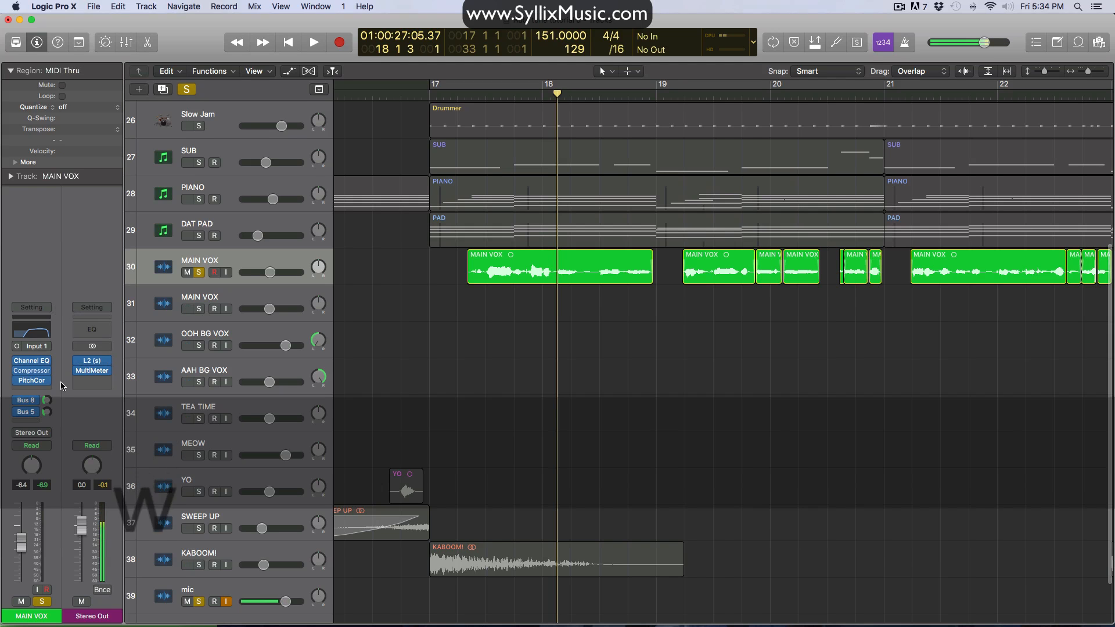
Open the existing Pitch Correction plug-in on MAIN VOX track 30, and insert a second Pitch Correction with its window beside it
{"action": "left_click", "coordinate": [31, 380]}
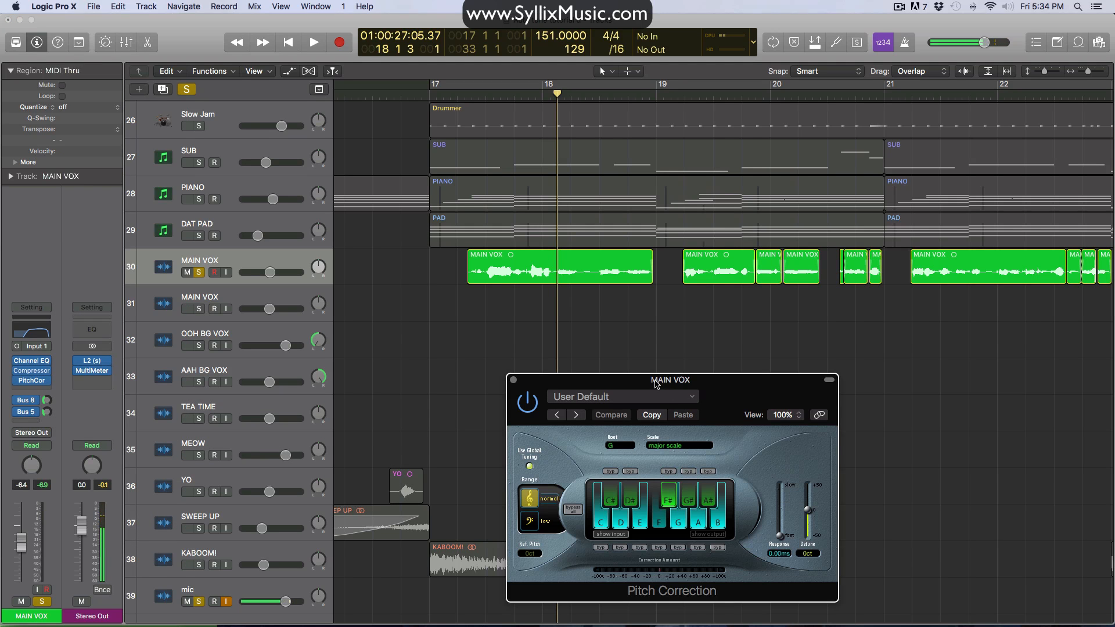
{"action": "left_click_drag", "start_coordinate": [656, 382], "coordinate": [873, 320]}
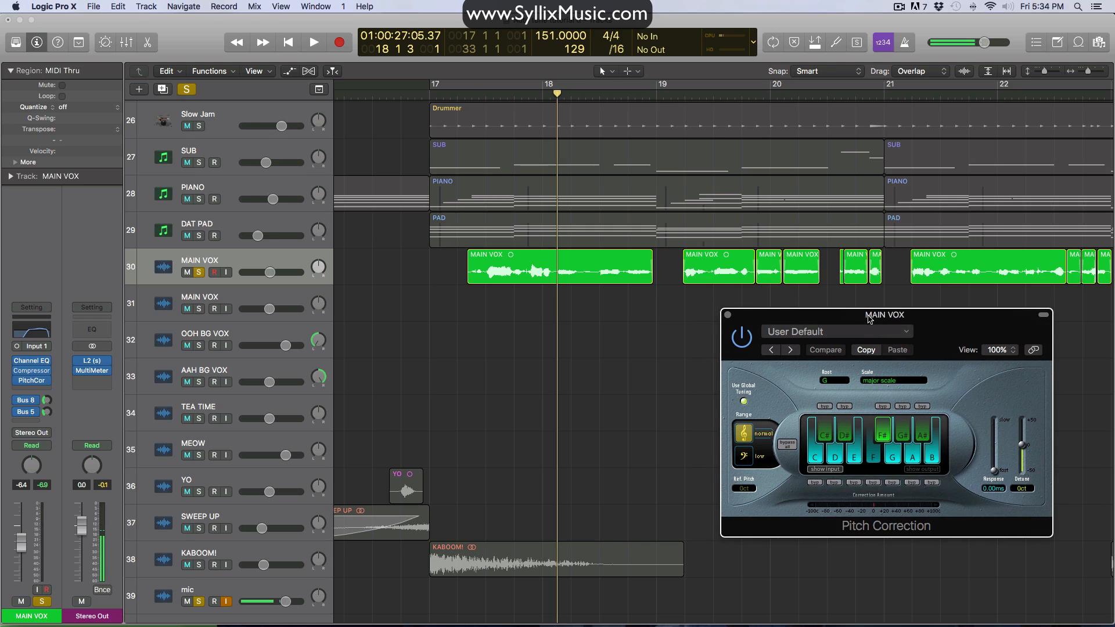
{"action": "left_click", "coordinate": [40, 389]}
{"action": "mouse_move", "coordinate": [83, 534]}
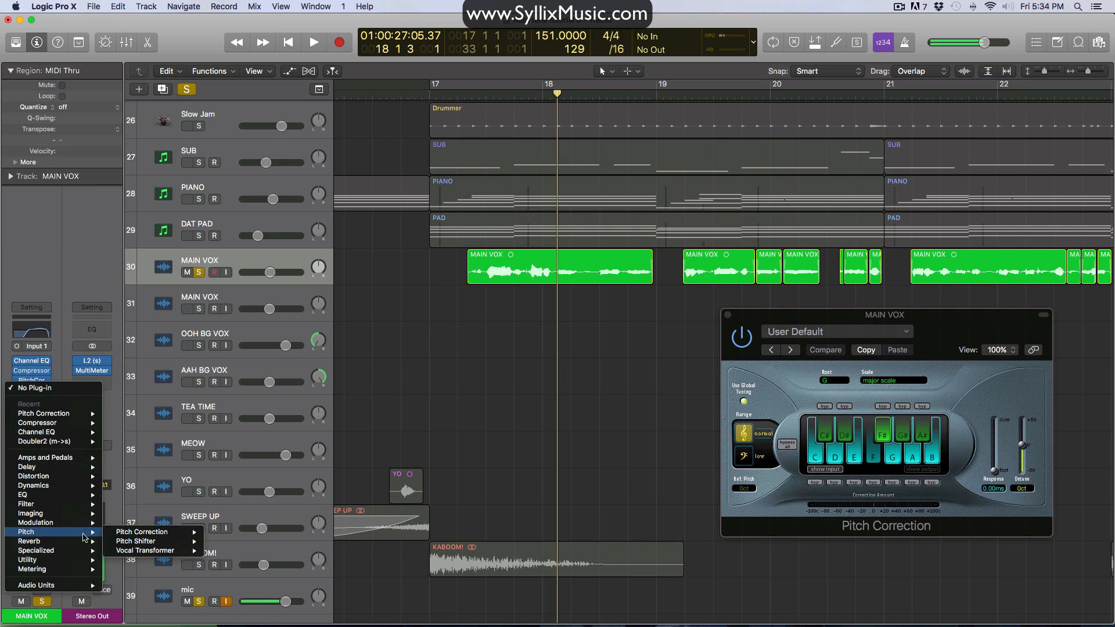
{"action": "mouse_move", "coordinate": [131, 535]}
{"action": "left_click", "coordinate": [227, 532]}
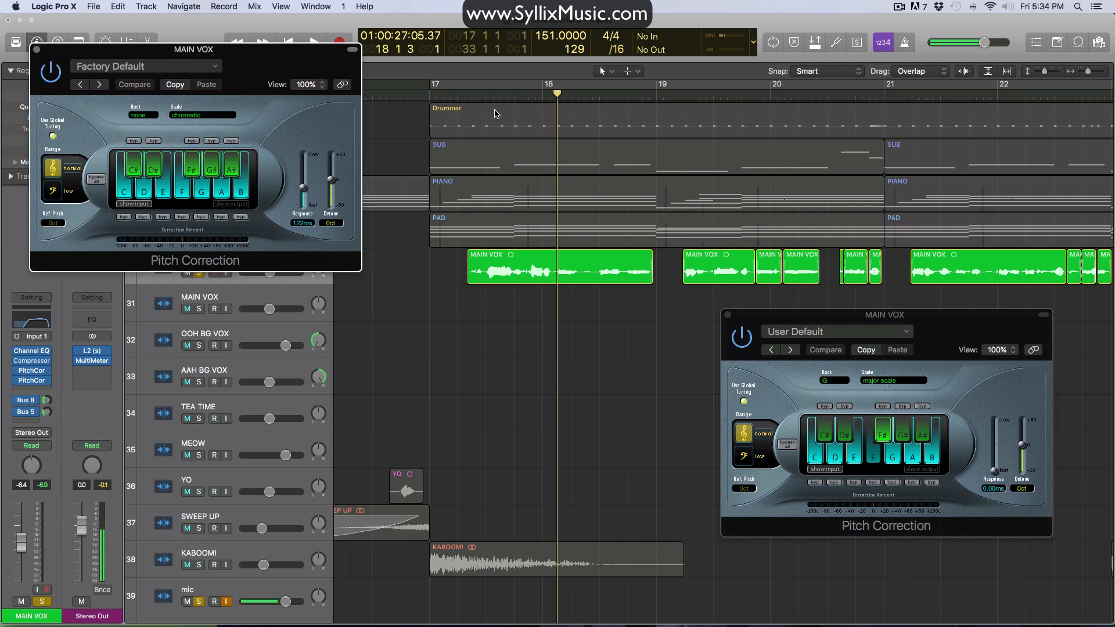
{"action": "left_click_drag", "start_coordinate": [279, 46], "coordinate": [604, 324]}
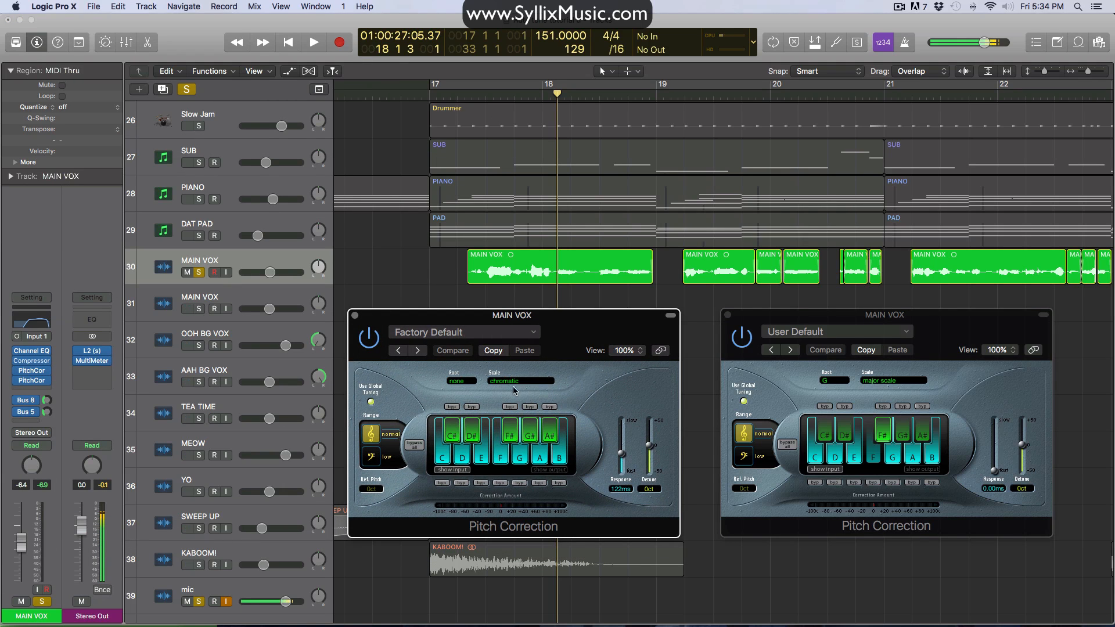
View the root note options of the new Pitch Correction plug-in, bypass it and close its window
{"action": "left_click", "coordinate": [458, 385]}
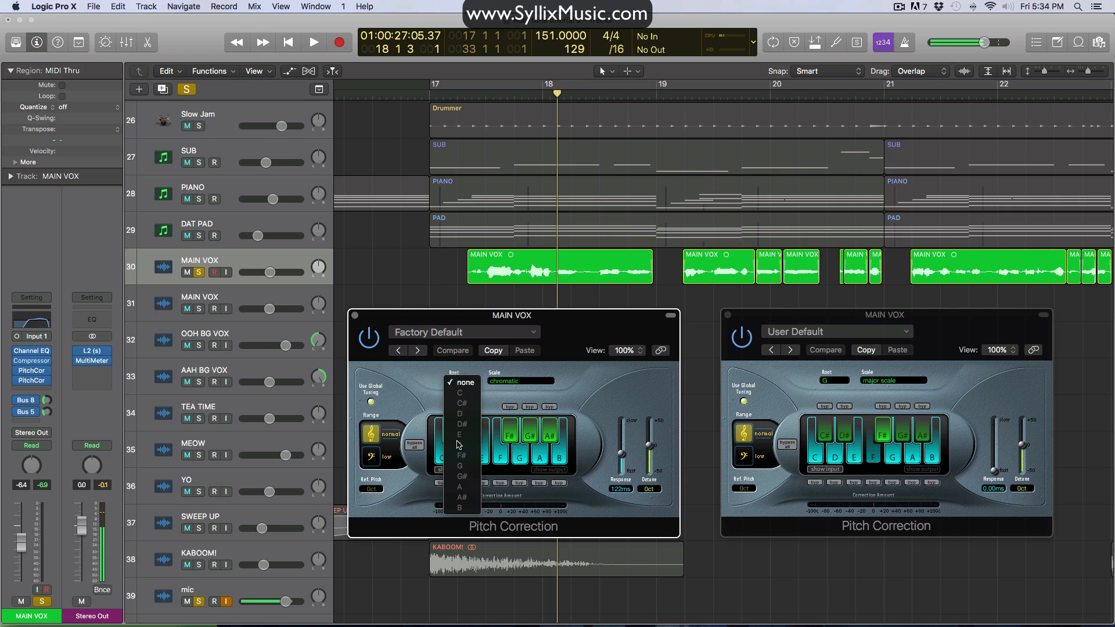
{"action": "left_click", "coordinate": [588, 377]}
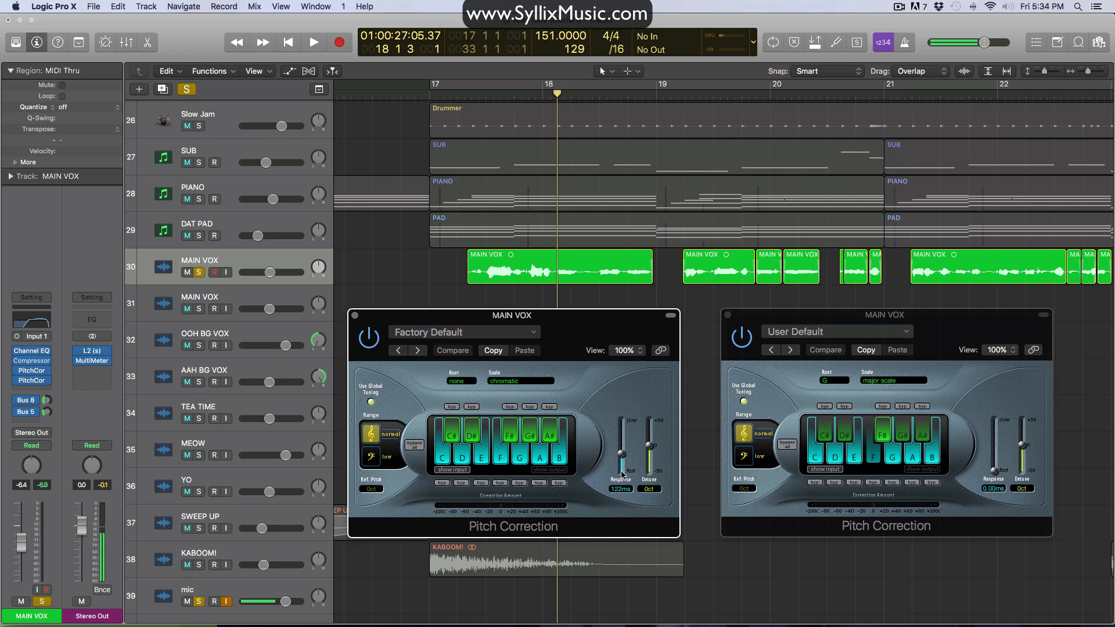
{"action": "left_click", "coordinate": [371, 338]}
{"action": "left_click", "coordinate": [355, 315]}
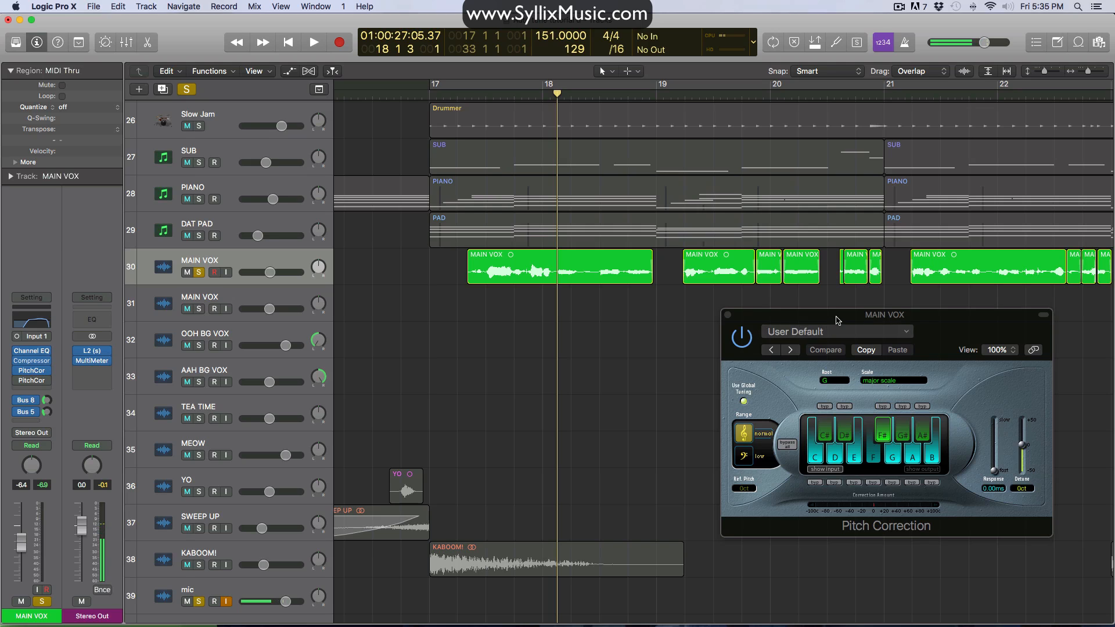
Try a Response of 67.7 ms in the G major Pitch Correction, return it to the fastest setting and close the plug-in
{"action": "left_click_drag", "start_coordinate": [837, 320], "coordinate": [629, 310]}
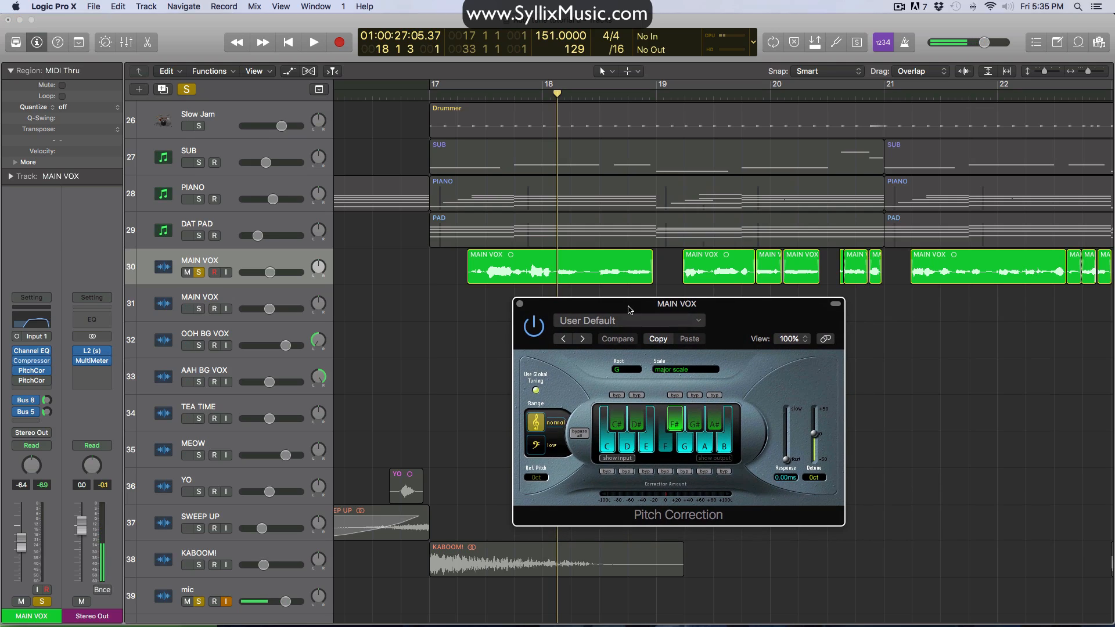
{"action": "left_click", "coordinate": [656, 338]}
{"action": "left_click_drag", "start_coordinate": [794, 461], "coordinate": [790, 449]}
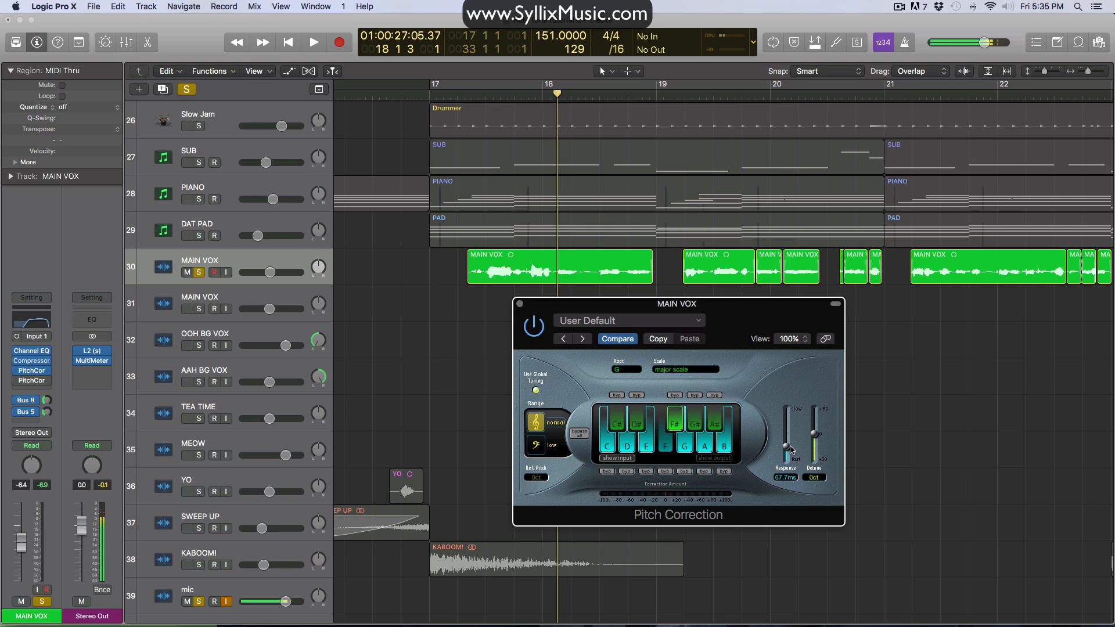
{"action": "left_click_drag", "start_coordinate": [790, 449], "coordinate": [795, 489]}
{"action": "left_click", "coordinate": [521, 306]}
Play the soloed MAIN VOX track from the start of bar 17 and stop just after bar 21
{"action": "scroll", "coordinate": [542, 304], "scroll_direction": "down", "scroll_amount": 3, "text": "alt"}
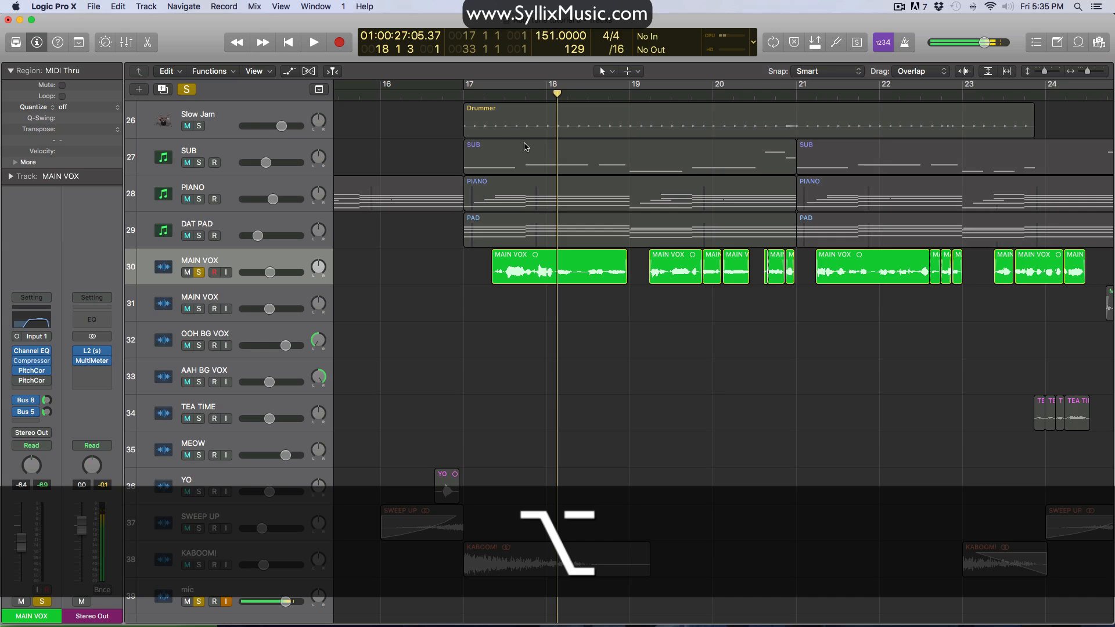
{"action": "left_click", "coordinate": [468, 94]}
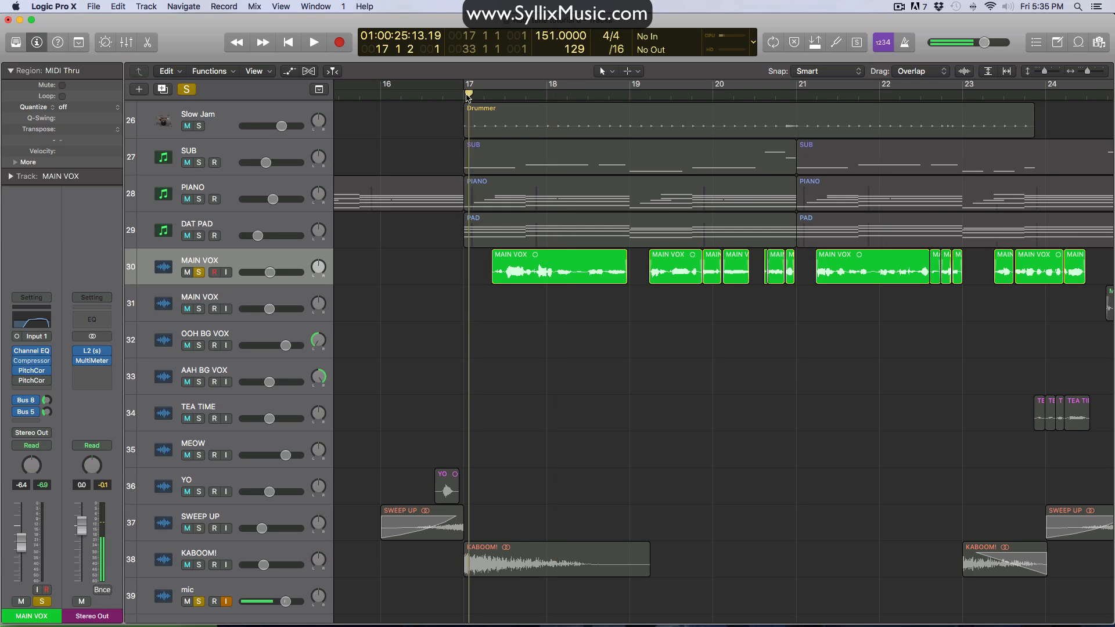
{"action": "key", "text": "space"}
{"action": "scroll", "coordinate": [656, 276], "scroll_direction": "up", "scroll_amount": 3, "text": "alt"}
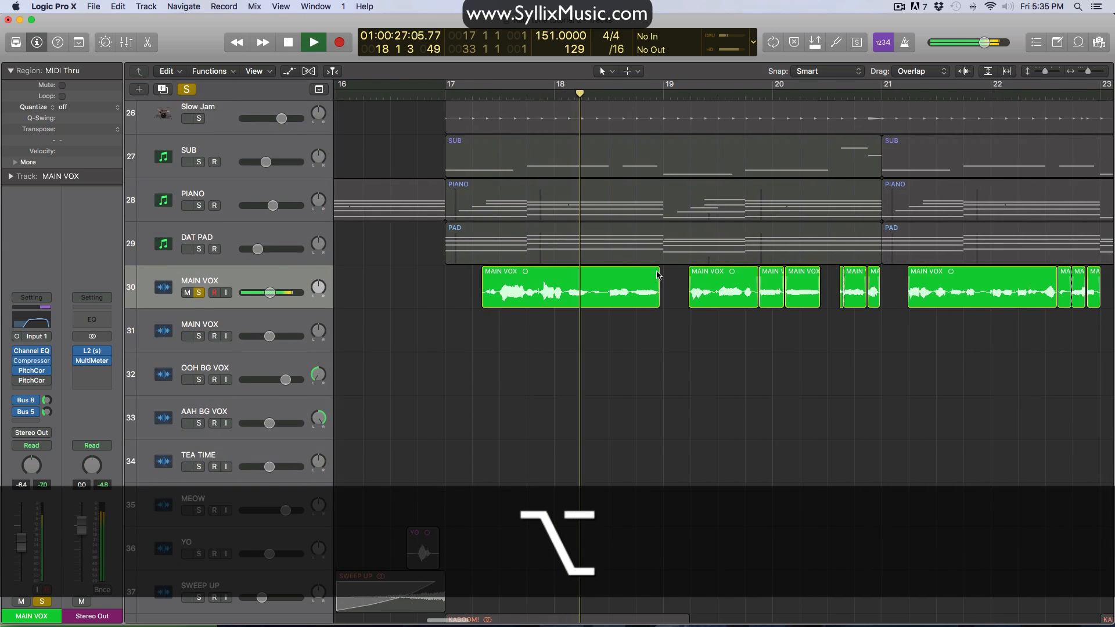
{"action": "scroll", "coordinate": [669, 285], "scroll_direction": "down", "scroll_amount": 2, "text": "alt"}
{"action": "scroll", "coordinate": [671, 284], "scroll_direction": "up", "scroll_amount": 2}
{"action": "scroll", "coordinate": [672, 284], "scroll_direction": "right", "scroll_amount": 2}
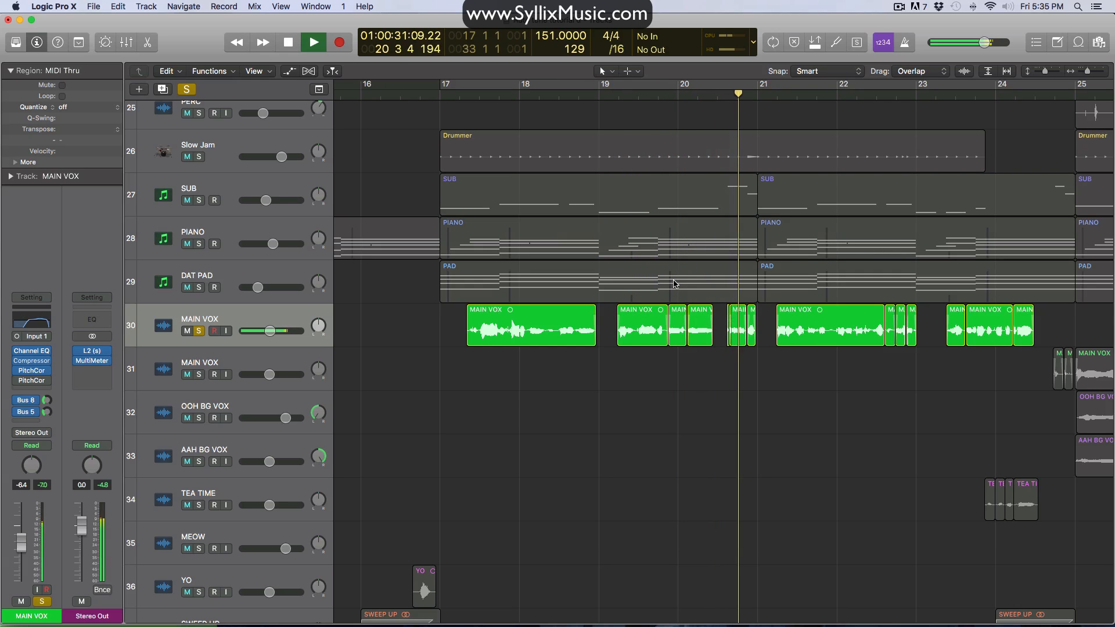
{"action": "key", "text": "space"}
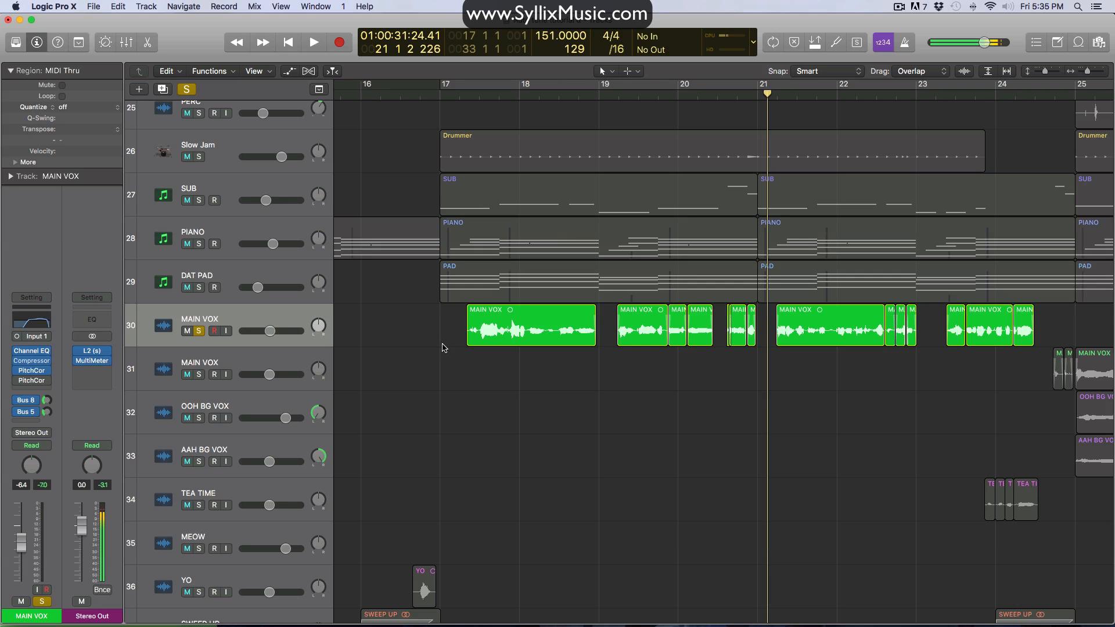
Show Flex editing, turn Flex off for MAIN VOX track 30, and open its G major Pitch Correction below the regions with Response at 0.00 ms
{"action": "key", "text": "super+f"}
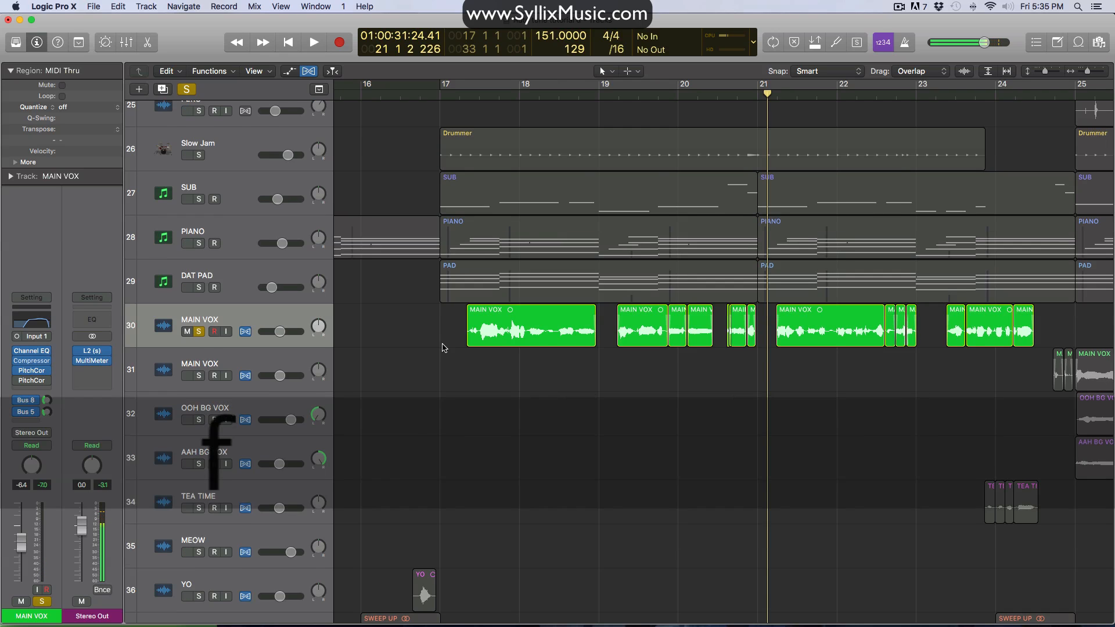
{"action": "left_click", "coordinate": [32, 372]}
{"action": "left_click_drag", "start_coordinate": [583, 307], "coordinate": [666, 386]}
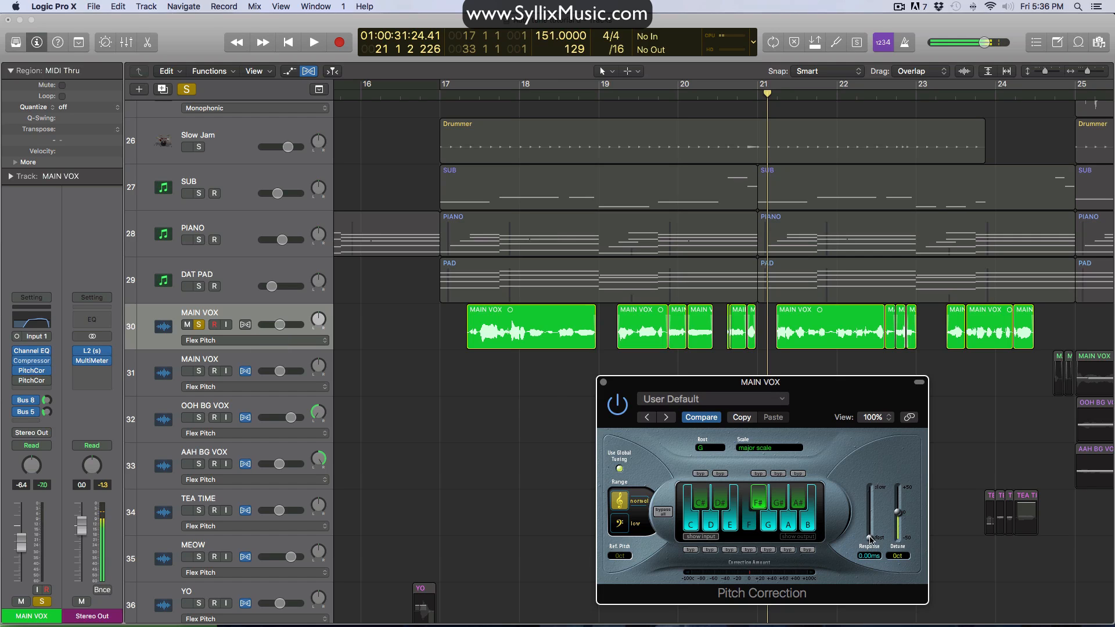
{"action": "left_click_drag", "start_coordinate": [871, 538], "coordinate": [873, 552]}
Play the soloed MAIN VOX track without Flex from bar 17 and stop just after bar 21
{"action": "left_click", "coordinate": [442, 98]}
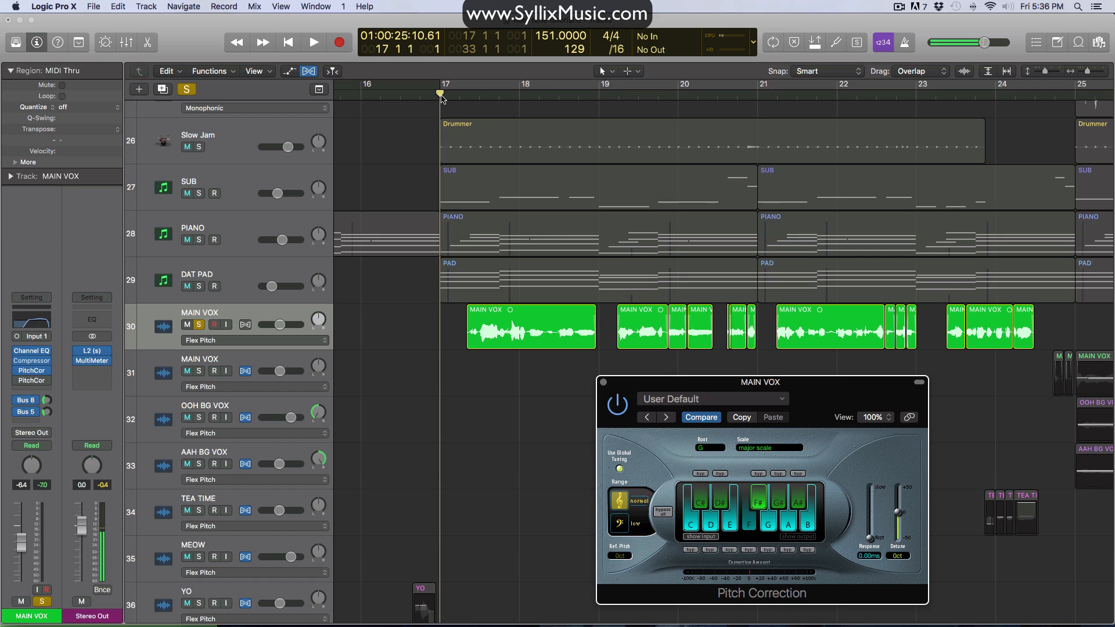
{"action": "key", "text": "space"}
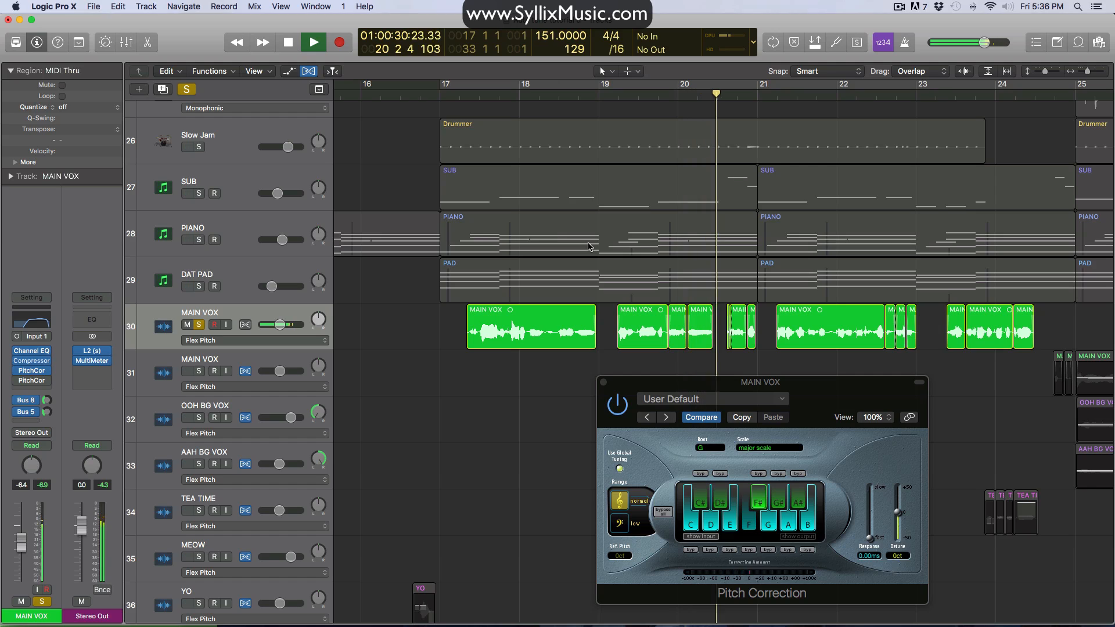
{"action": "key", "text": "space"}
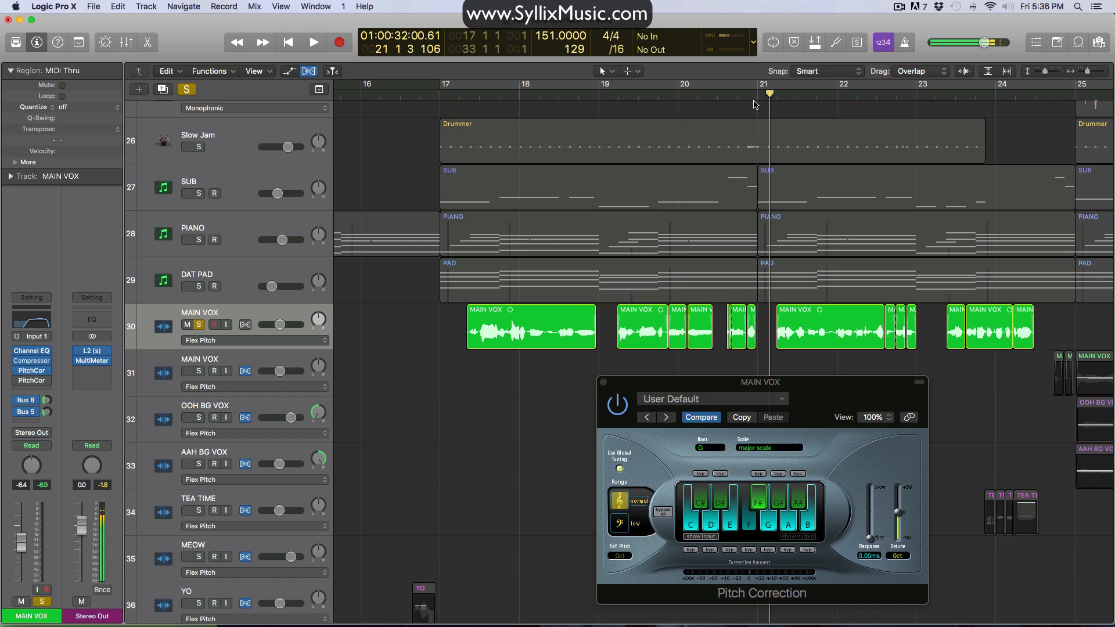
Compare the phrase from mid-bar 20 into bar 21 with Flex off and with Flex Pitch turned on for MAIN VOX track 30
{"action": "left_click", "coordinate": [719, 97]}
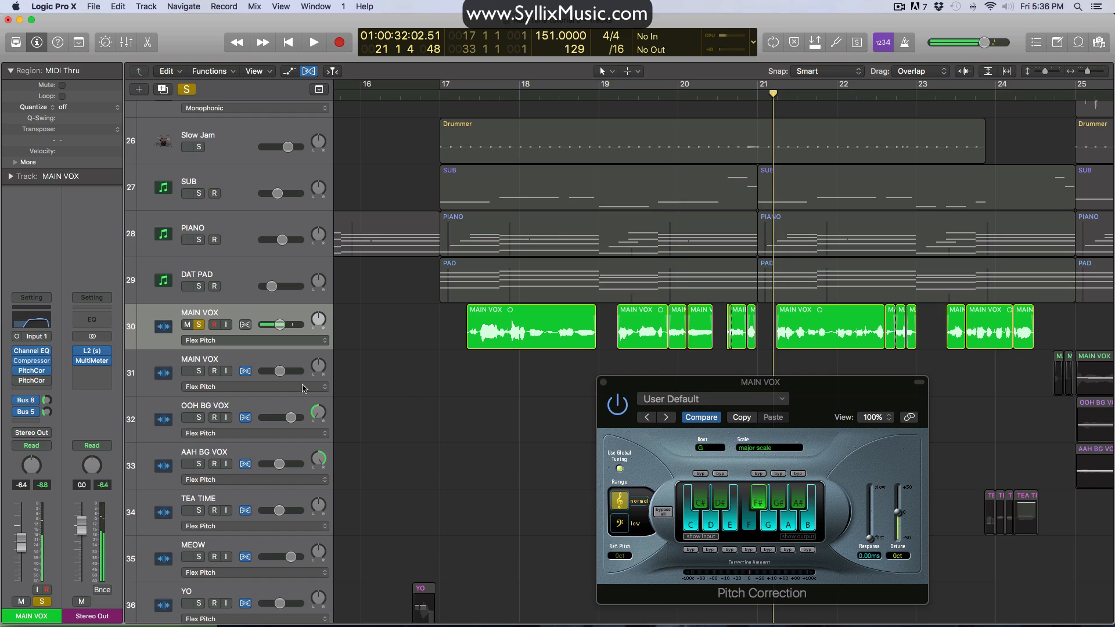
{"action": "left_click", "coordinate": [245, 324]}
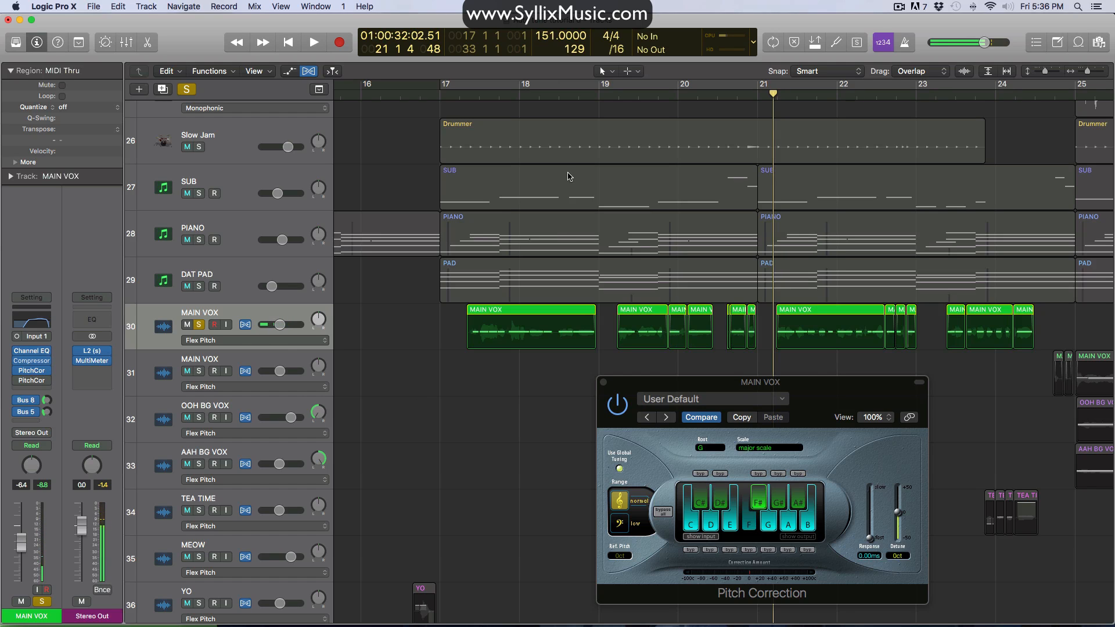
{"action": "left_click", "coordinate": [718, 97]}
{"action": "key", "text": "space"}
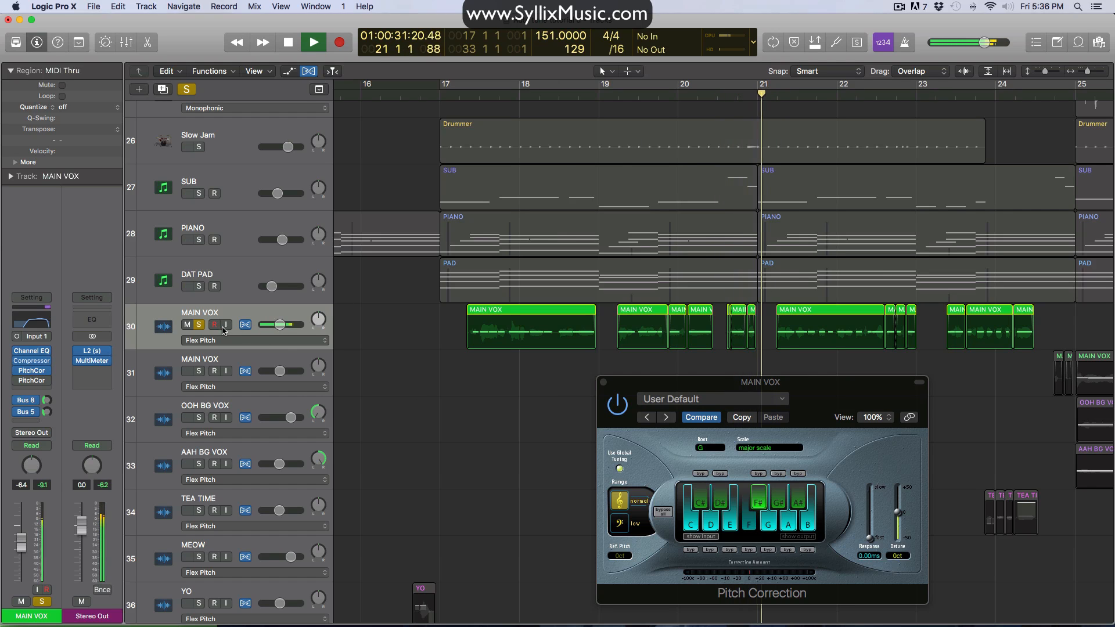
{"action": "key", "text": "space"}
Turn Flex off again for MAIN VOX track 30 and listen to the opening phrase in bar 17, replaying it once
{"action": "left_click", "coordinate": [245, 325]}
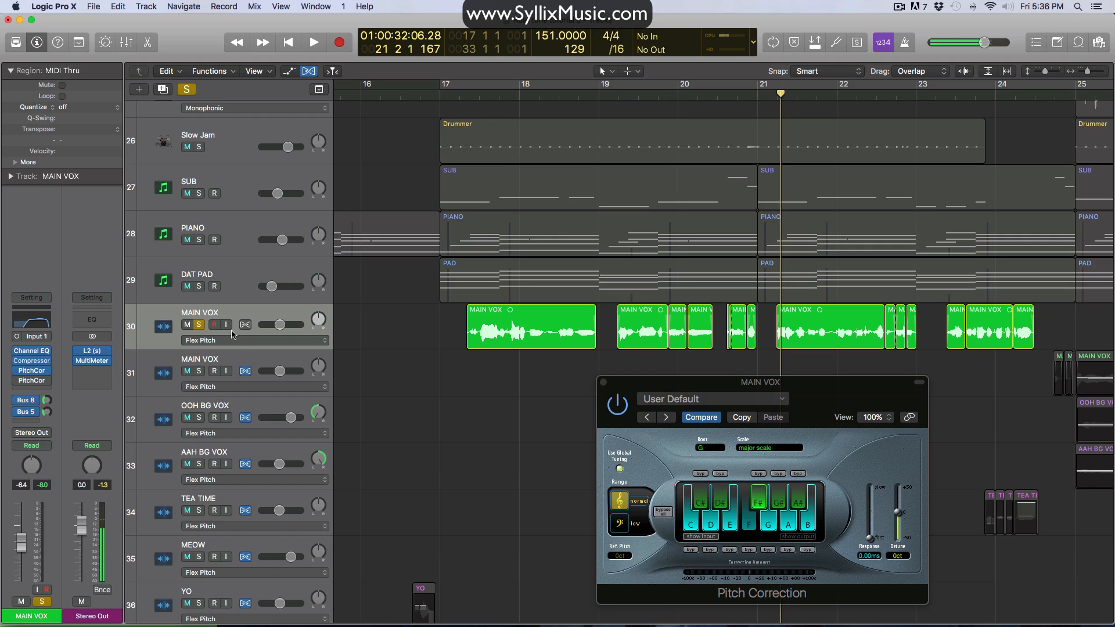
{"action": "left_click", "coordinate": [448, 97]}
{"action": "key", "text": "space"}
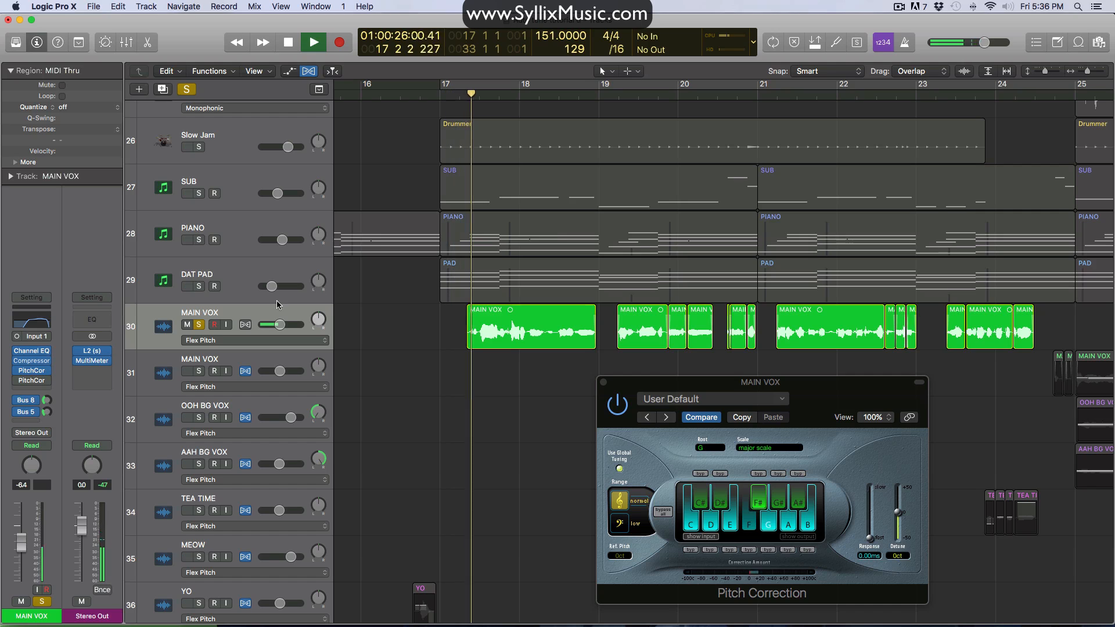
{"action": "left_click", "coordinate": [460, 97]}
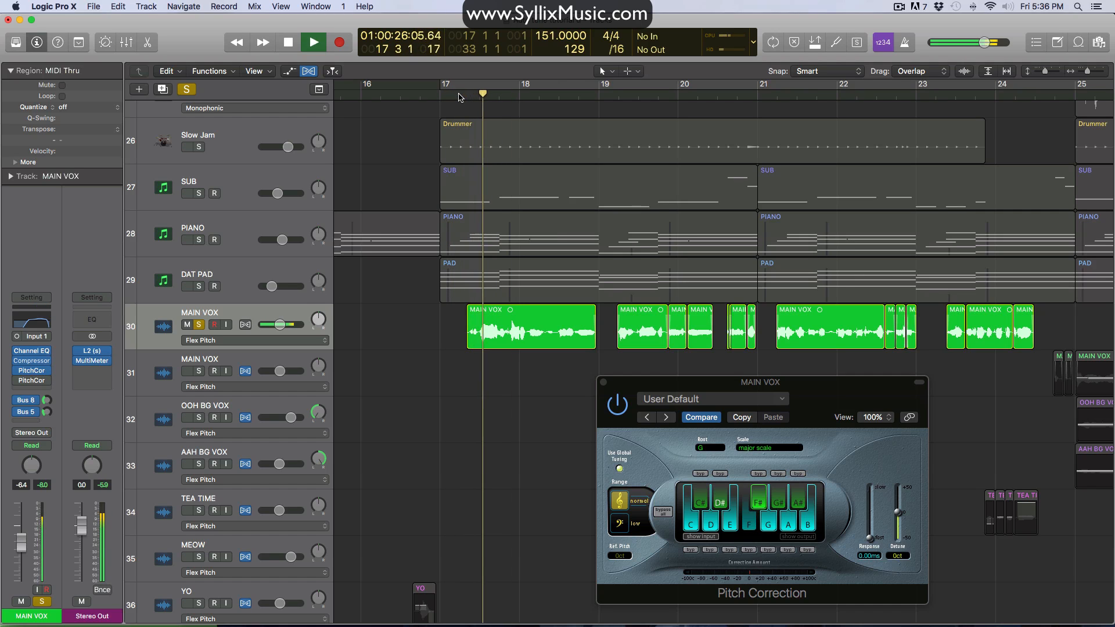
{"action": "key", "text": "space"}
Turn Flex Pitch back on for MAIN VOX track 30 and play the opening phrase in bar 17 twice
{"action": "left_click", "coordinate": [425, 156]}
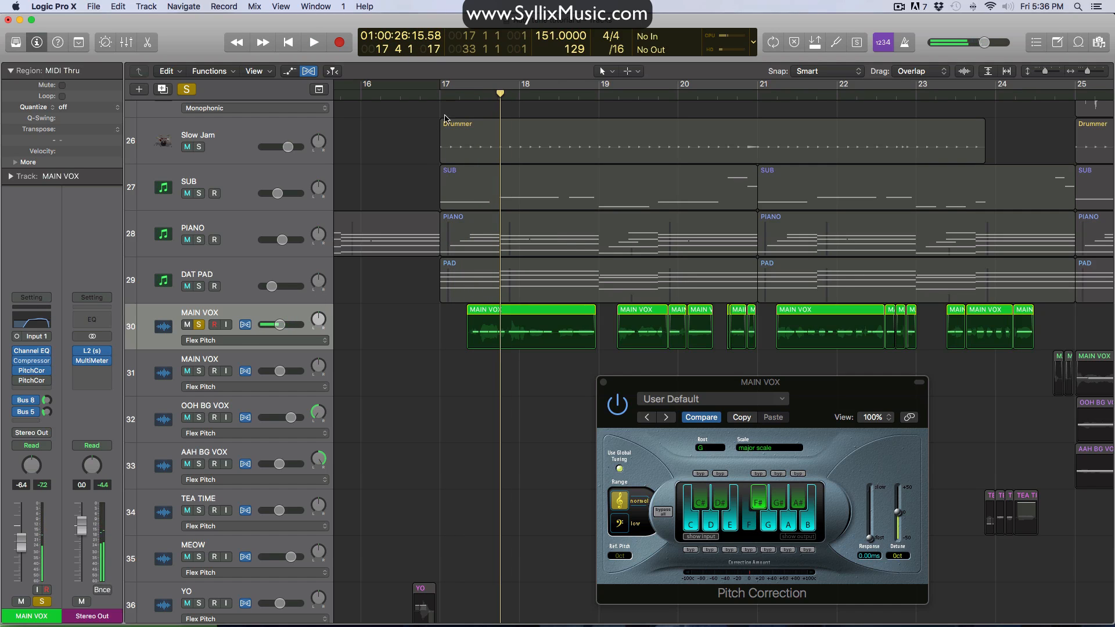
{"action": "left_click", "coordinate": [451, 97]}
{"action": "key", "text": "space"}
{"action": "key", "text": "space"}
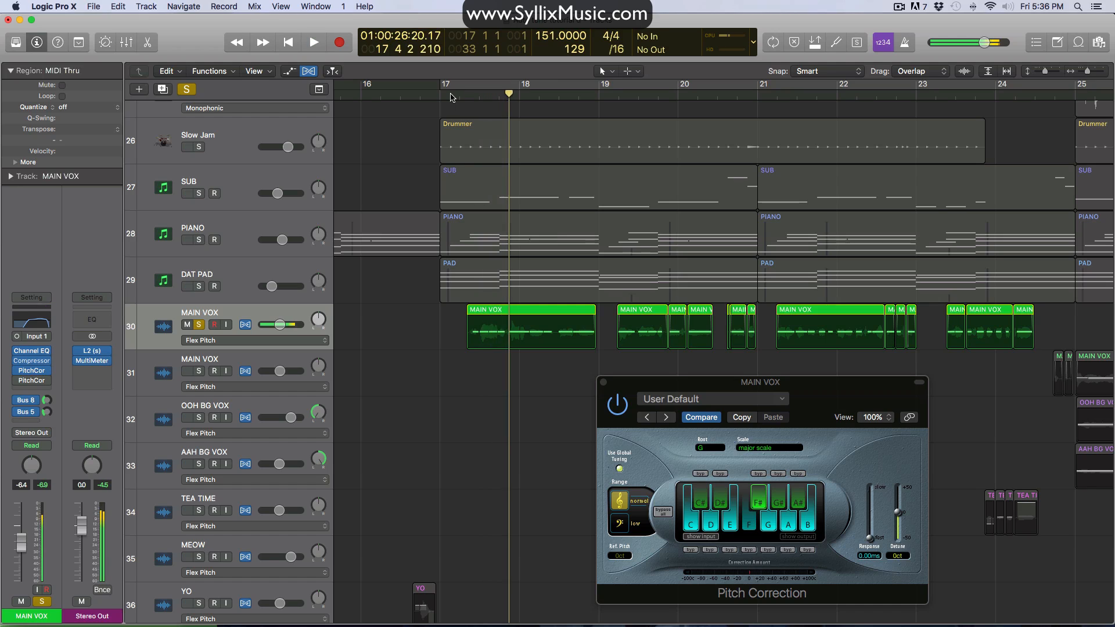
{"action": "left_click", "coordinate": [451, 97]}
{"action": "key", "text": "space"}
{"action": "key", "text": "space"}
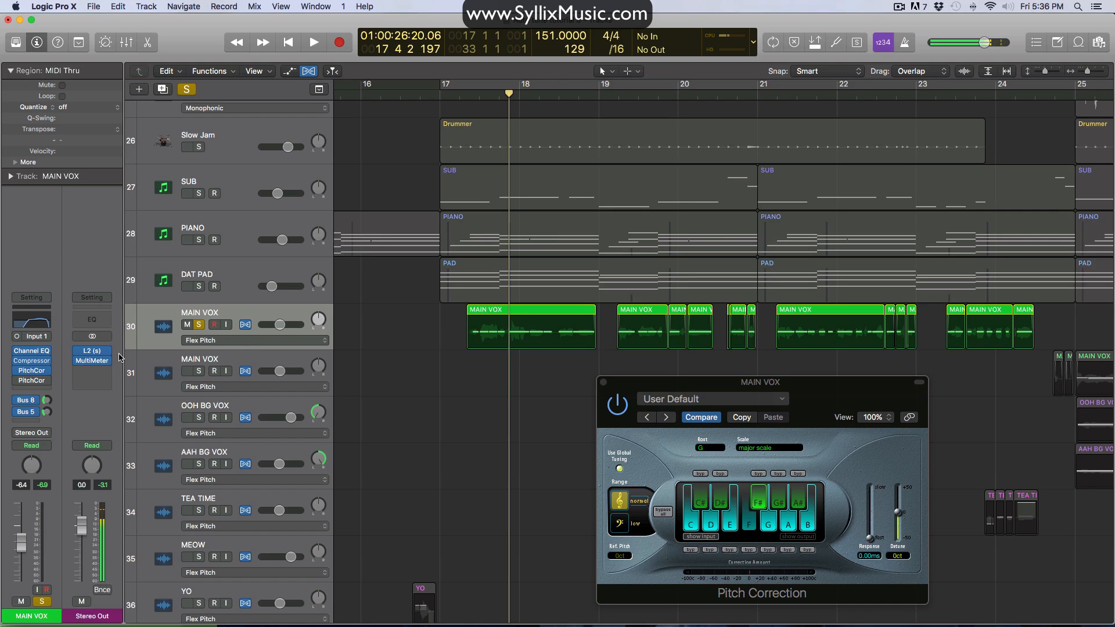
Close the Pitch Correction plug-in and enable the Bus 8 and Bus 5 sends on MAIN VOX track 30
{"action": "left_click_drag", "start_coordinate": [800, 385], "coordinate": [725, 355]}
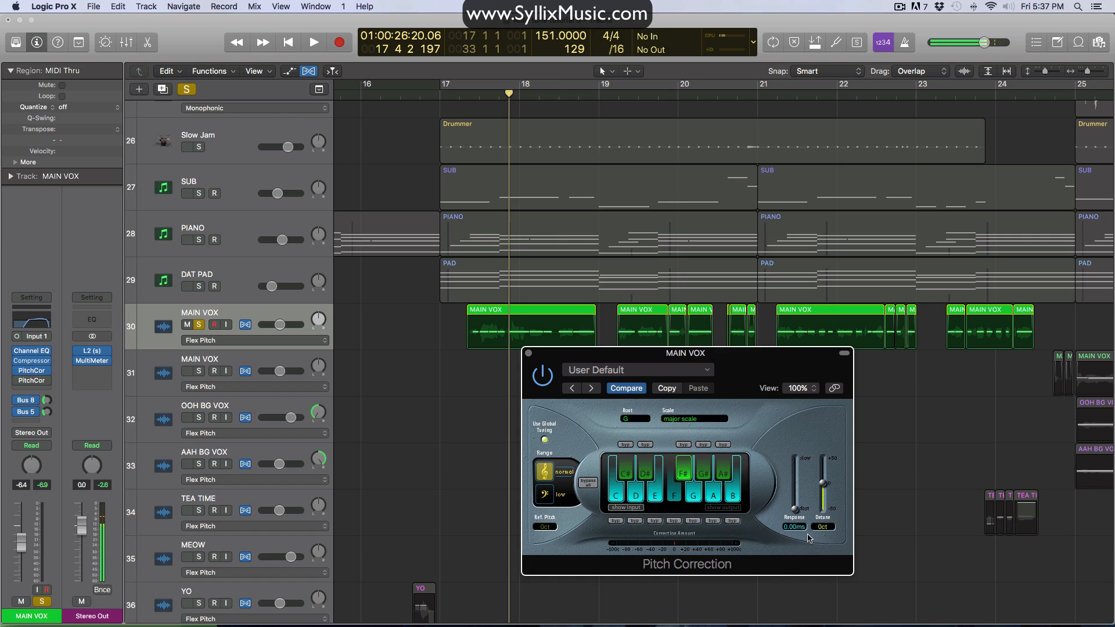
{"action": "left_click", "coordinate": [528, 353]}
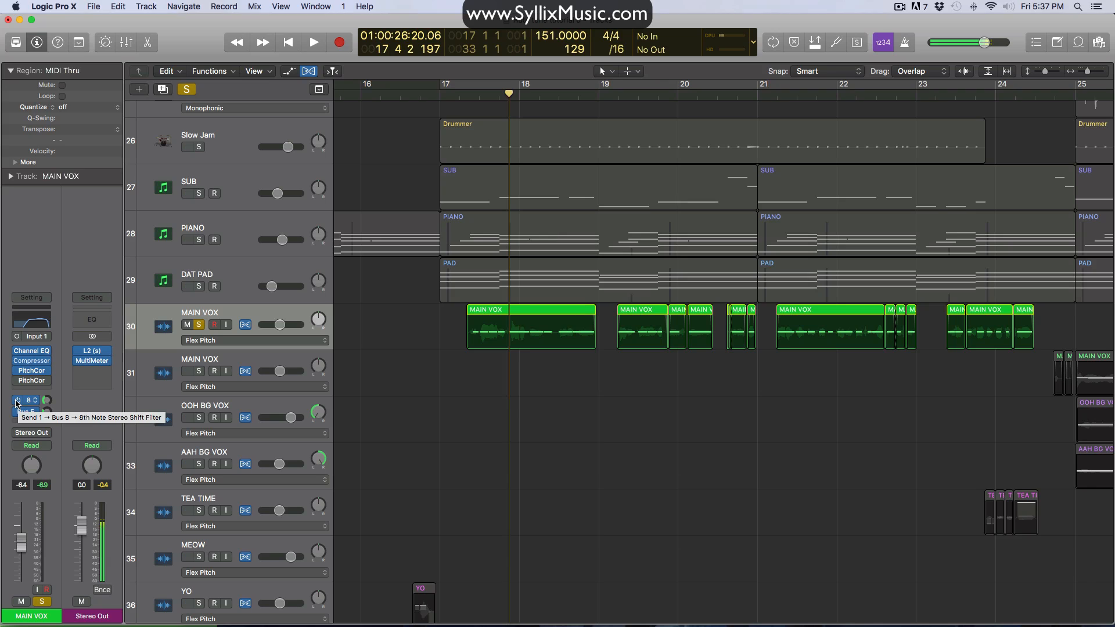
{"action": "left_click_drag", "start_coordinate": [17, 401], "coordinate": [18, 412]}
Play the tuned vocal with its sends from bar 17, stop in bar 24, and hide Flex editing
{"action": "left_click", "coordinate": [451, 94]}
{"action": "key", "text": "space"}
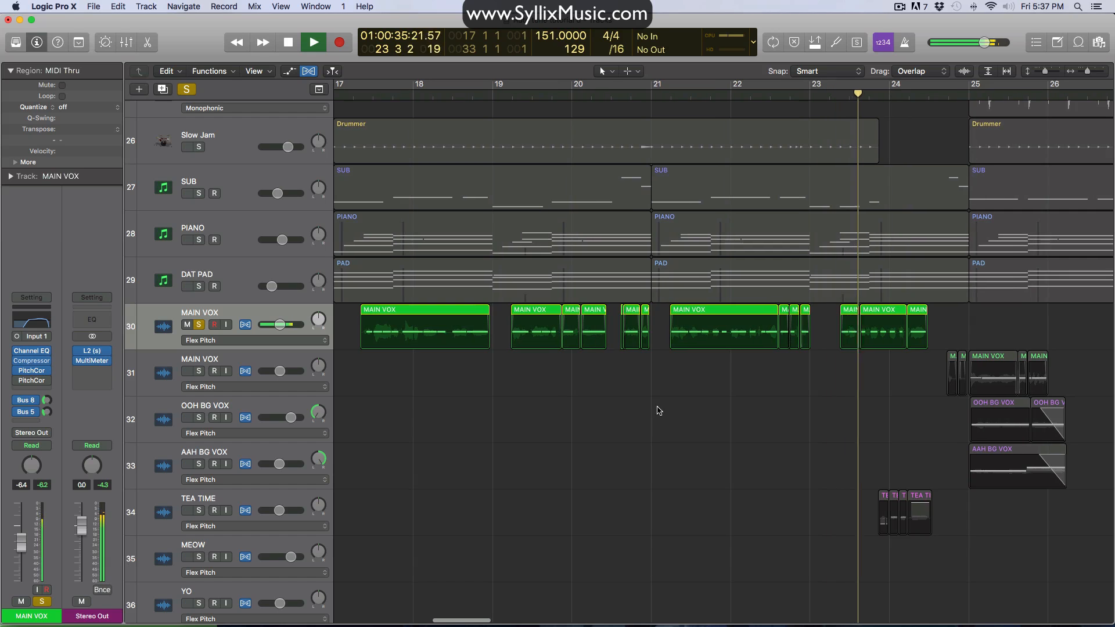
{"action": "key", "text": "super+f"}
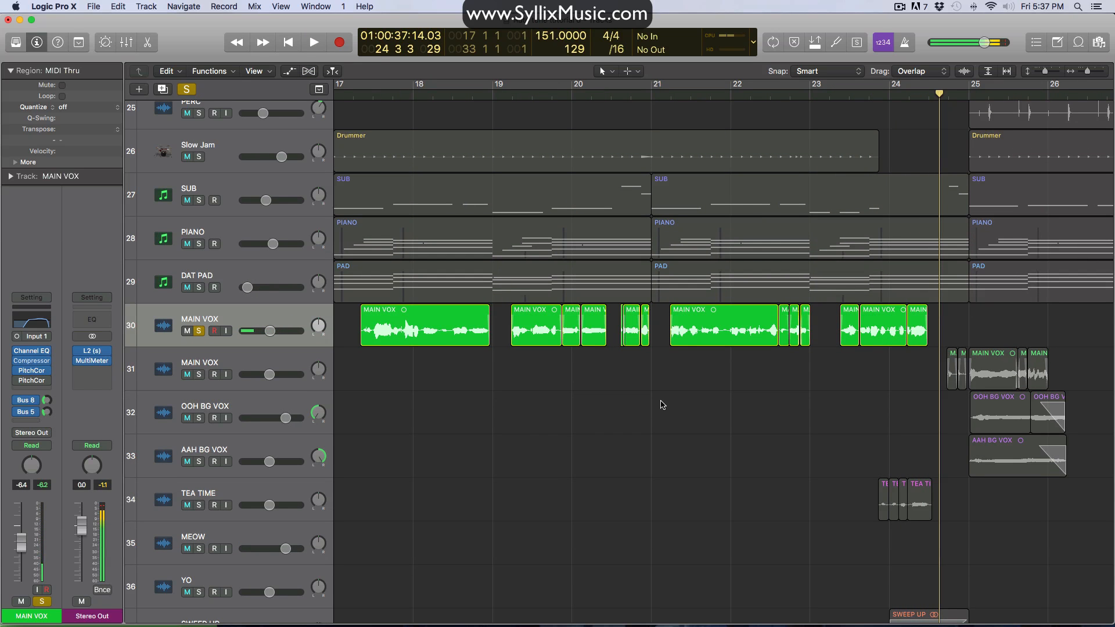
Turn off solo on MAIN VOX track 30 and on the mic track
{"action": "scroll", "coordinate": [661, 403], "scroll_direction": "down", "scroll_amount": 6}
{"action": "scroll", "coordinate": [663, 406], "scroll_direction": "down", "scroll_amount": 2}
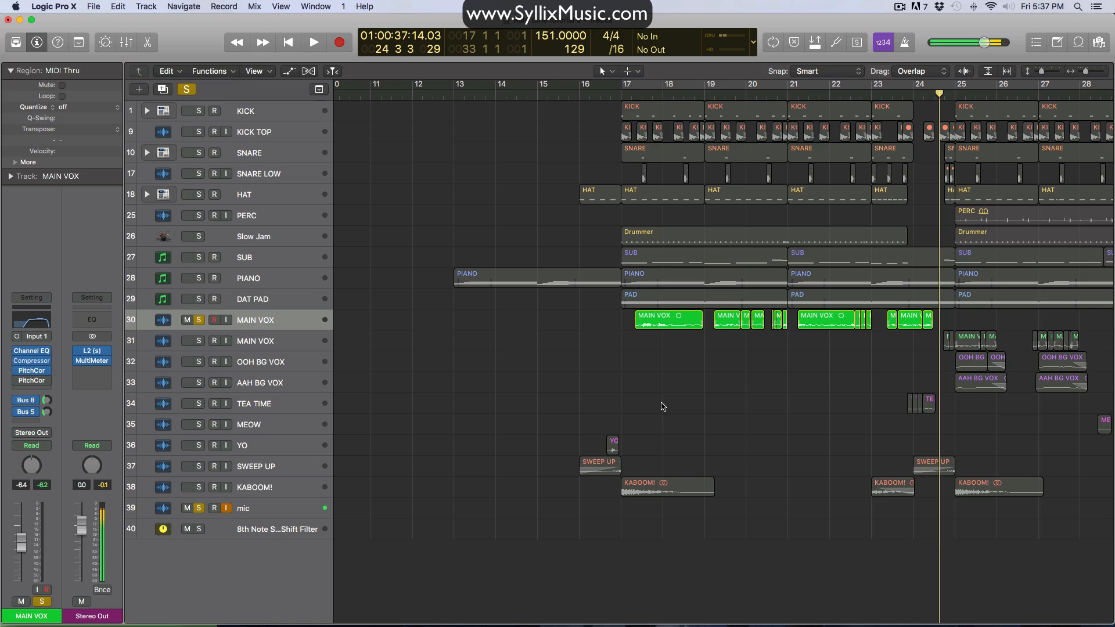
{"action": "left_click", "coordinate": [198, 320]}
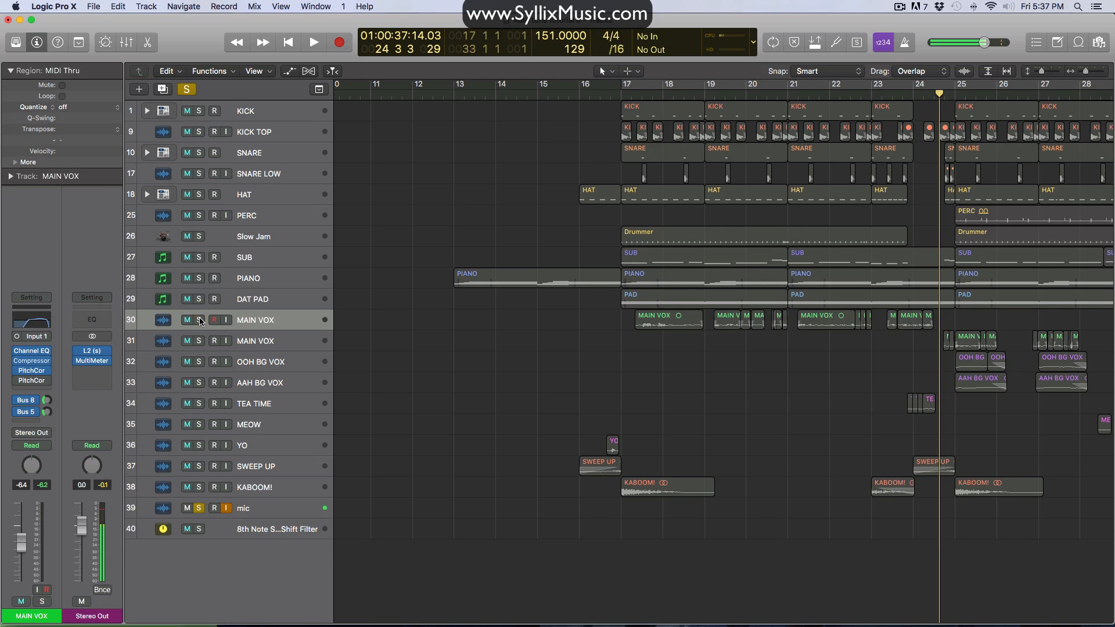
{"action": "left_click", "coordinate": [198, 508]}
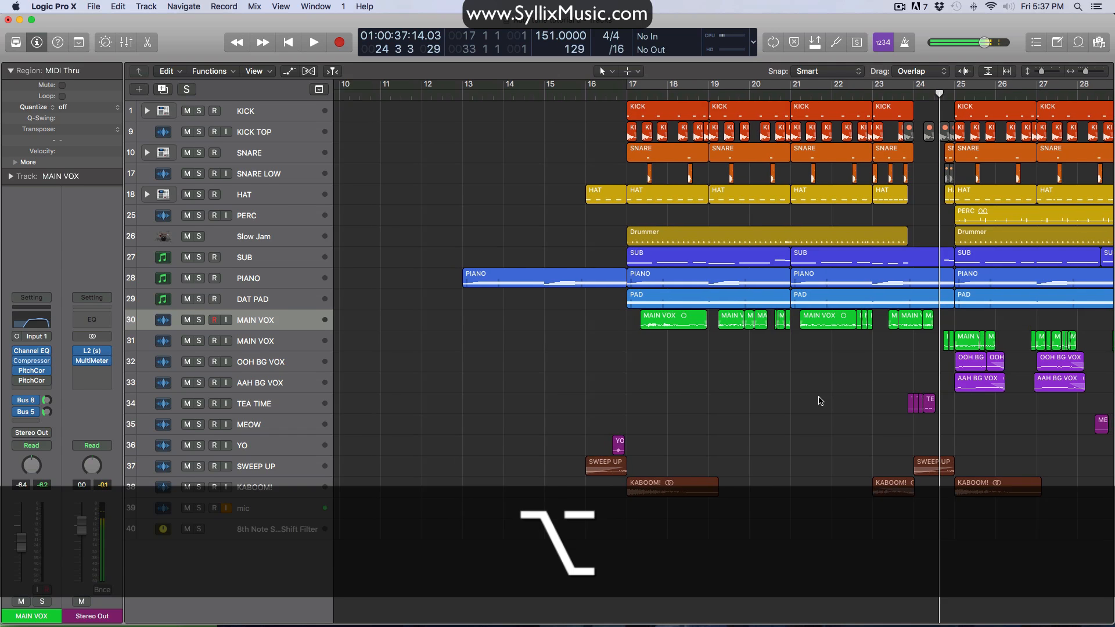
{"action": "scroll", "coordinate": [815, 401], "scroll_direction": "down", "scroll_amount": 2}
{"action": "scroll", "coordinate": [756, 399], "scroll_direction": "down", "scroll_amount": 3}
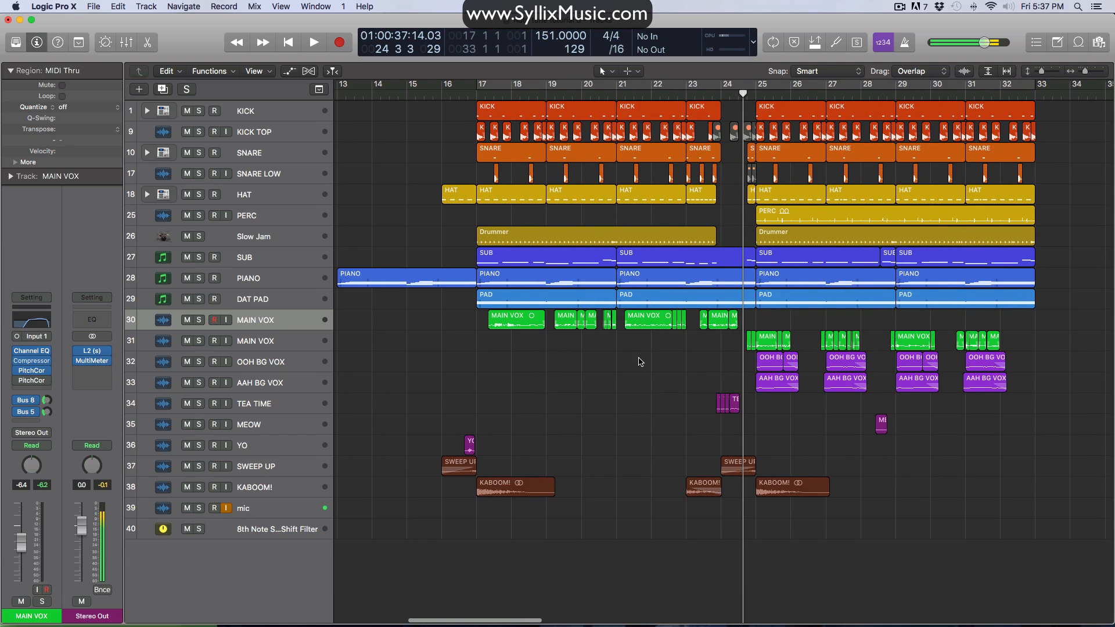
{"action": "scroll", "coordinate": [639, 361], "scroll_direction": "left", "scroll_amount": 2}
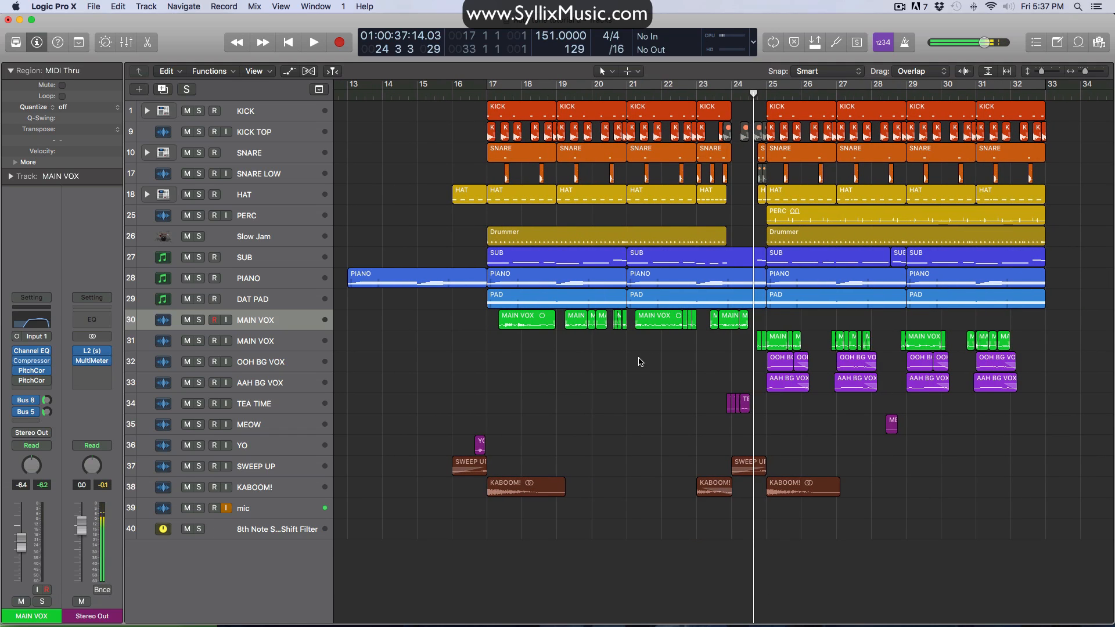